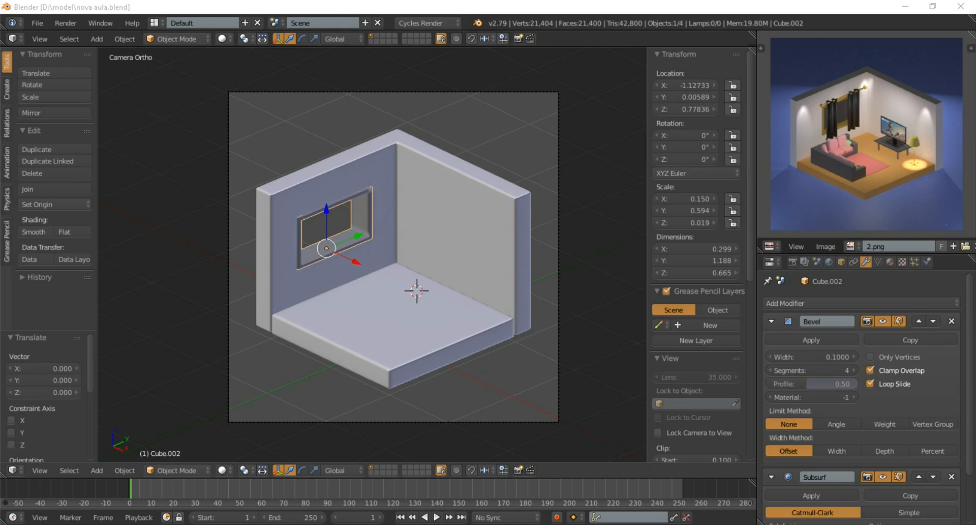
# Examine the L-shaped sofa in the reference image and compare it with the room model.
pyautogui.scroll(1, 397, 256)
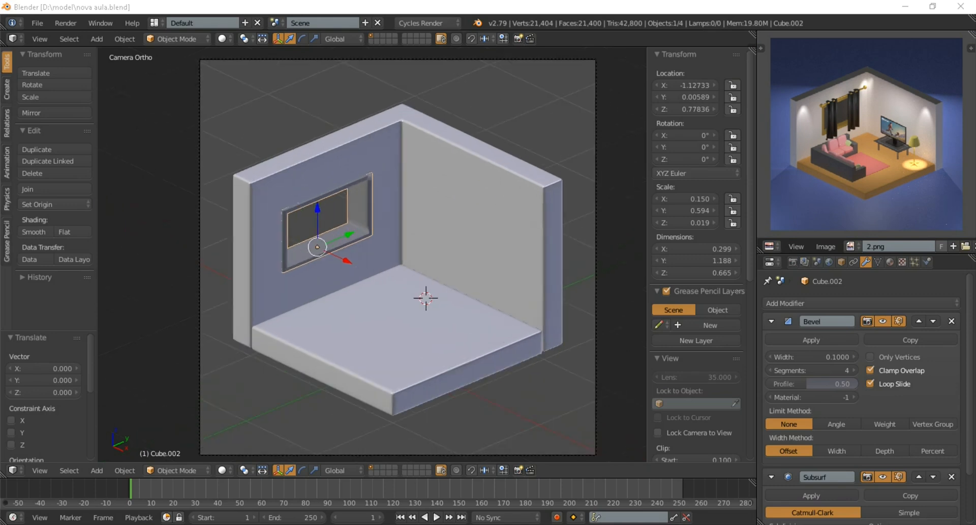
pyautogui.scroll(1, 396, 257)
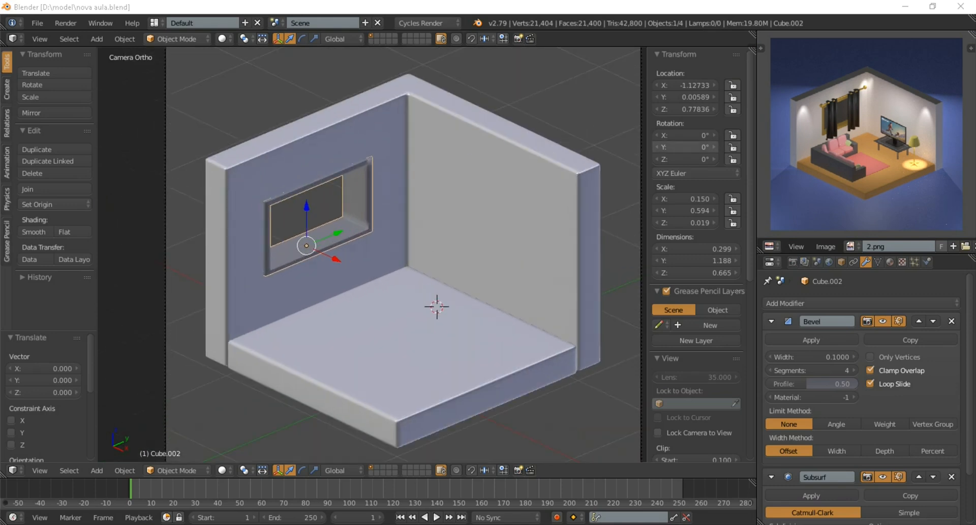
pyautogui.scroll(5, 866, 134)
pyautogui.scroll(-3, 866, 134)
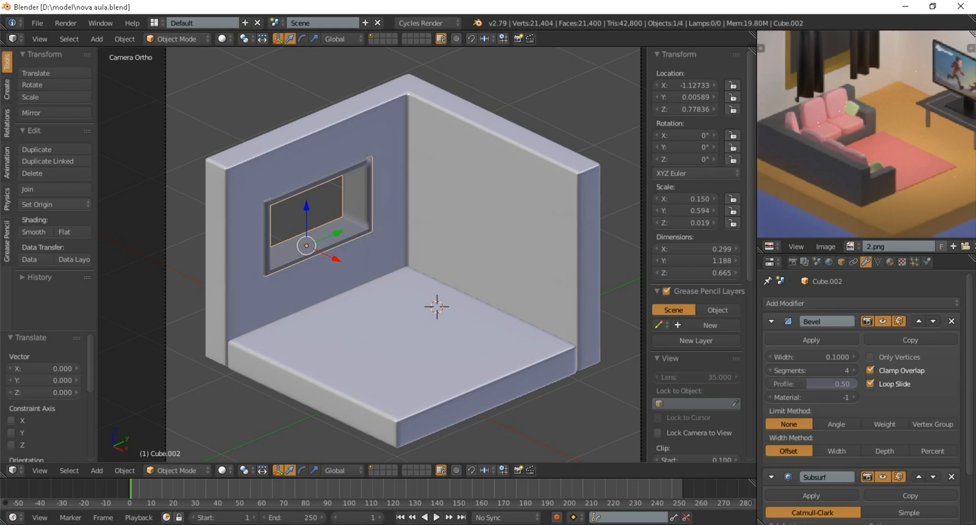
pyautogui.scroll(3, 866, 134)
pyautogui.scroll(-4, 866, 135)
pyautogui.scroll(3, 867, 134)
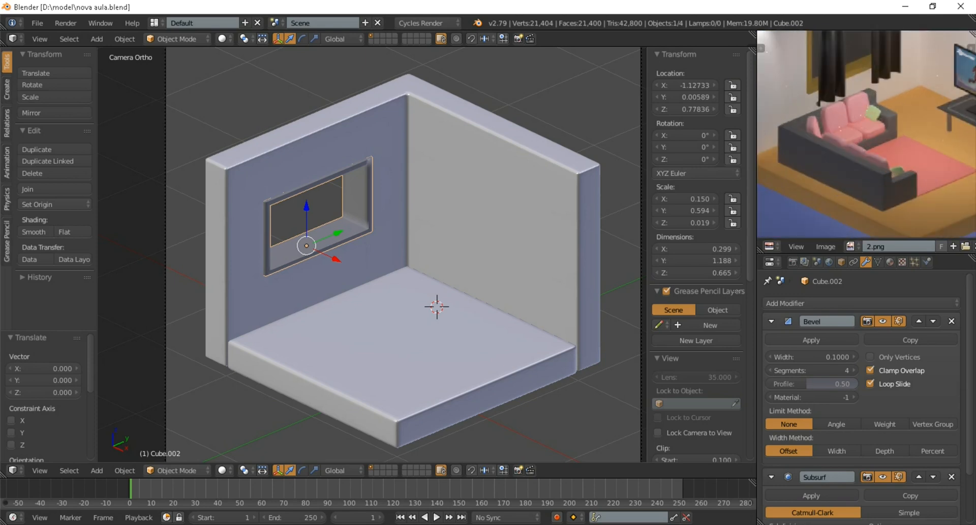
pyautogui.scroll(-2, 867, 135)
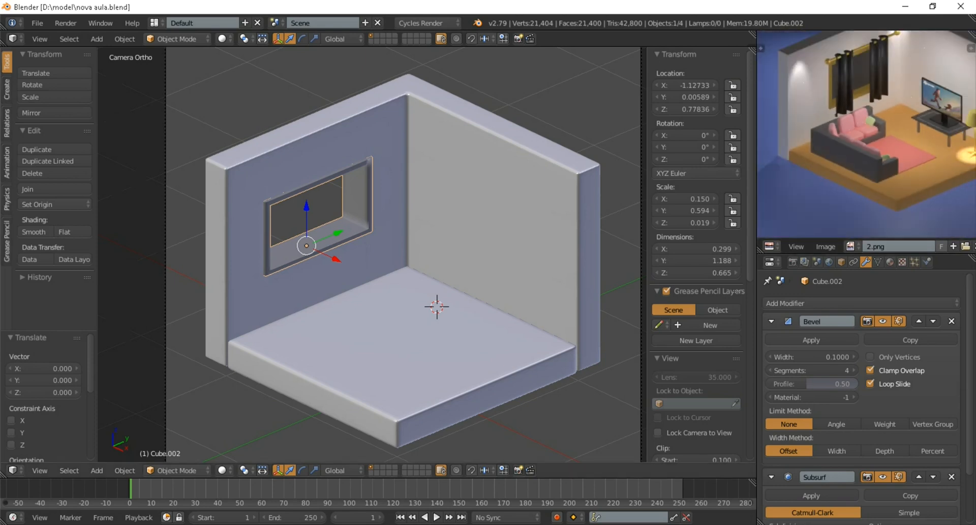
pyautogui.scroll(-1, 372, 254)
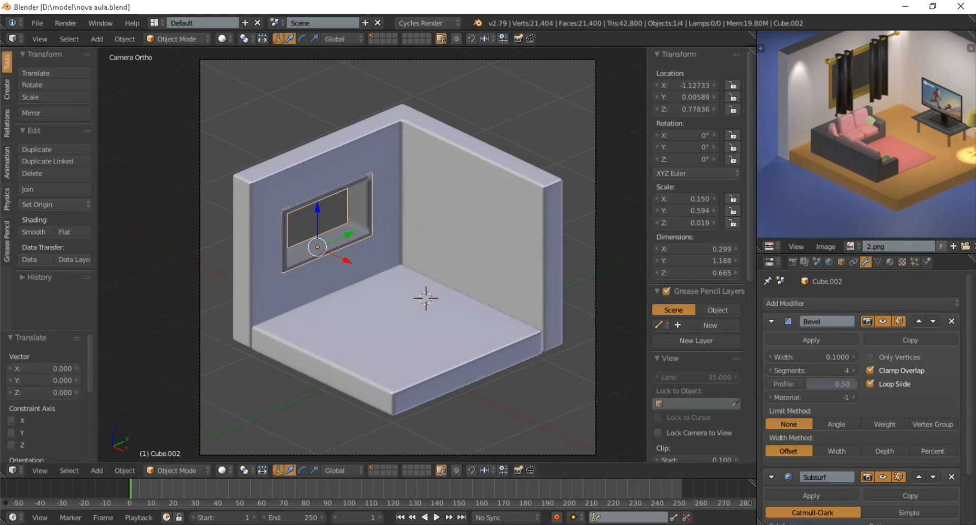
pyautogui.scroll(-2, 866, 134)
pyautogui.scroll(1, 867, 134)
pyautogui.scroll(4, 866, 134)
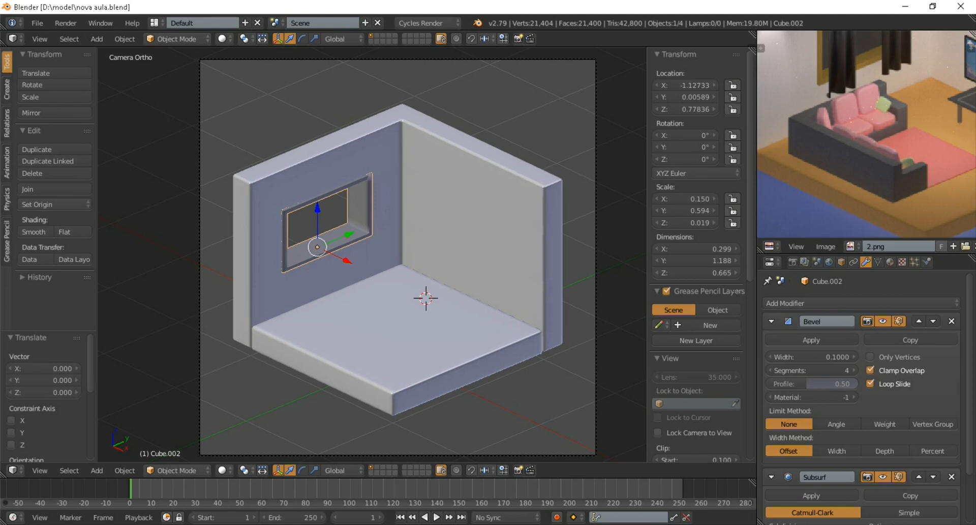
pyautogui.scroll(-3, 397, 257)
pyautogui.scroll(2, 398, 257)
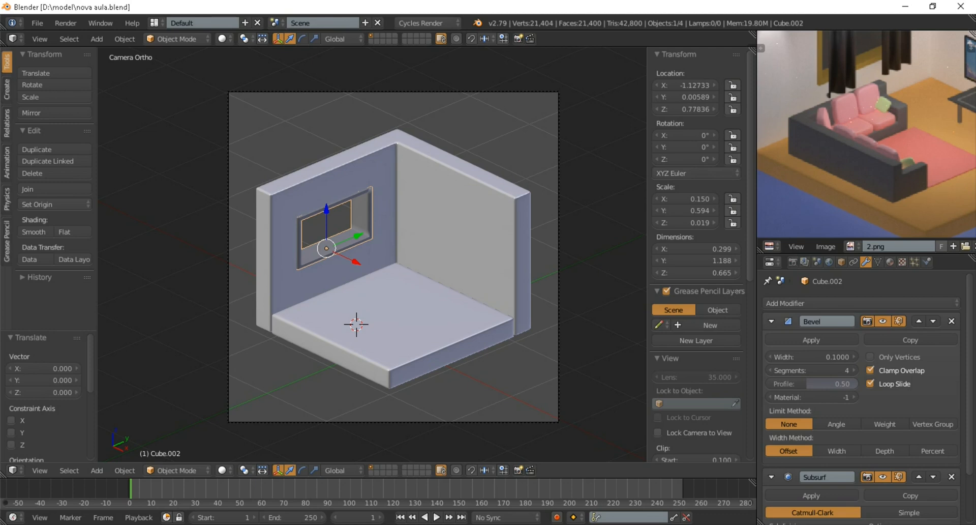
# Place the 3D cursor on the room's floor and add a cube there.
pyautogui.moveTo(397, 257)
pyautogui.mouseDown(button='middle')
pyautogui.moveTo(346, 257)
pyautogui.moveTo(414, 262)
pyautogui.mouseUp(button='middle')
pyautogui.scroll(4, 372, 257)
pyautogui.scroll(1, 372, 257)
pyautogui.click(375, 330)
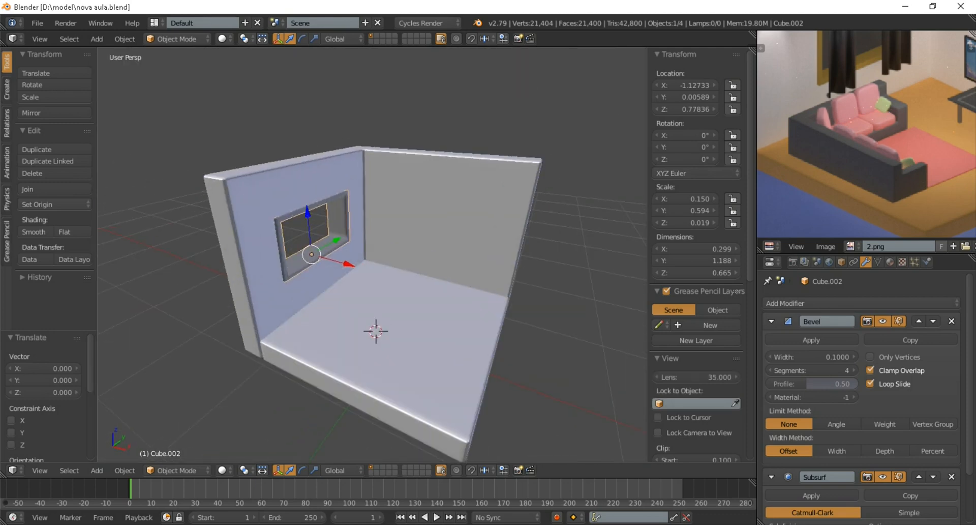
pyautogui.hotkey('shift', 'a')
pyautogui.moveTo(376, 331)
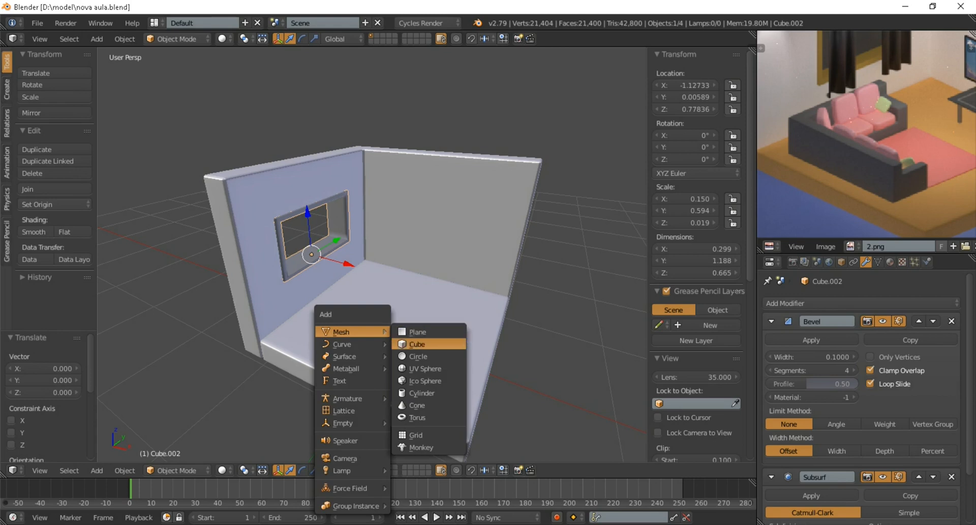
pyautogui.click(422, 343)
# Scale the new cube down uniformly to about 0.271 so that it fits inside the room.
pyautogui.scroll(-2, 372, 257)
pyautogui.moveTo(372, 256); pyautogui.dragTo(351, 270, button='middle')
pyautogui.scroll(2, 372, 256)
pyautogui.scroll(2, 372, 257)
pyautogui.scroll(-3, 366, 270)
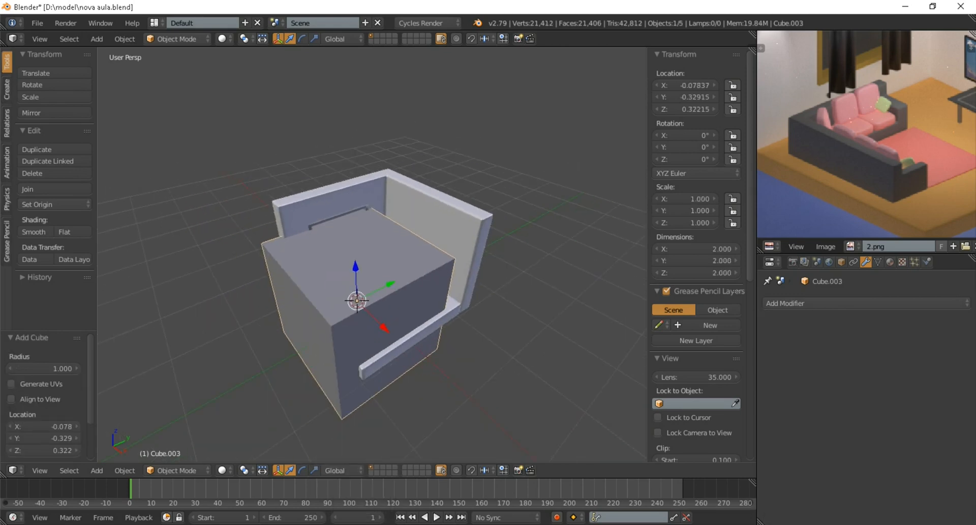
pyautogui.press('s')
pyautogui.click(401, 318)
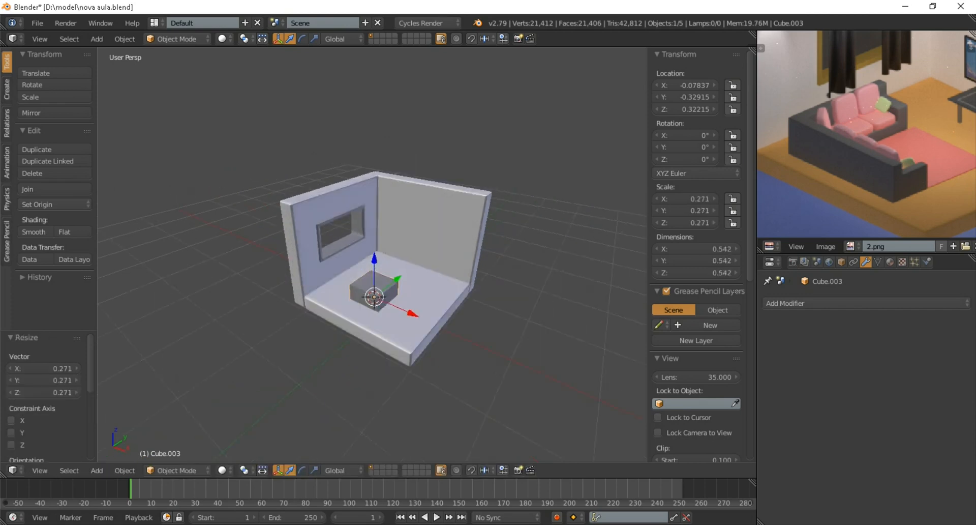
# Raise the cube along Z by about 0.295 and shrink it to a uniform scale of about 0.233.
pyautogui.scroll(3, 386, 290)
pyautogui.press('g')
pyautogui.press('z')
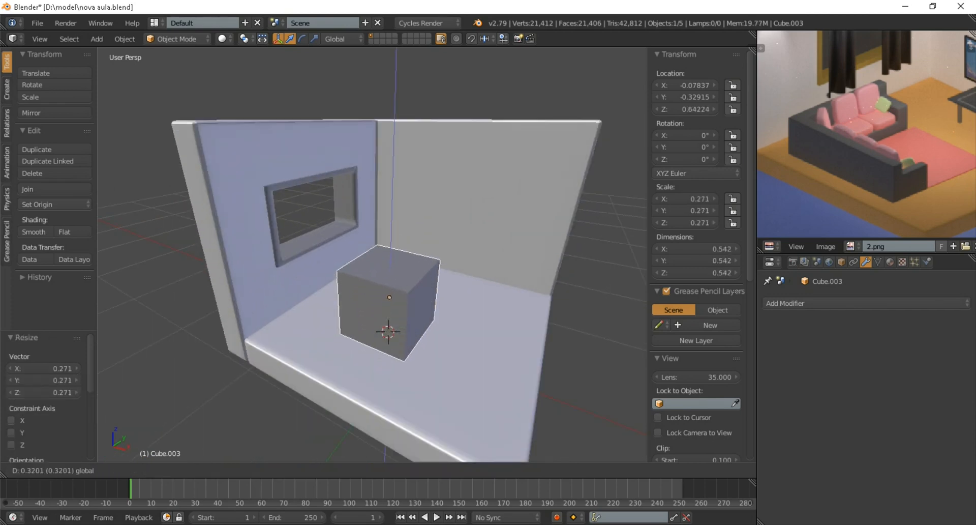
pyautogui.click(388, 305)
pyautogui.moveTo(388, 305); pyautogui.dragTo(330, 301, button='middle')
pyautogui.press('s')
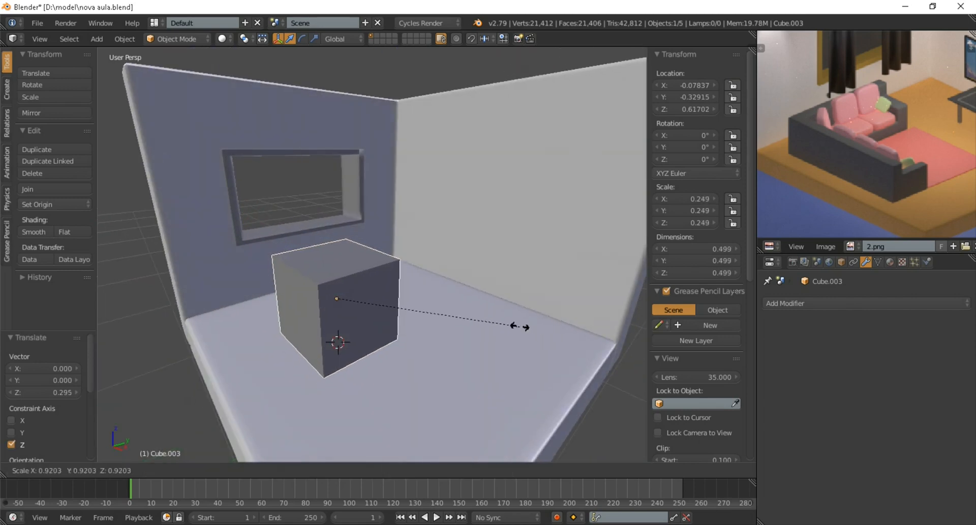
pyautogui.click(508, 323)
# Stretch the cube along X to a scale of about 0.713 and shift it by about 0.124 along X.
pyautogui.moveTo(508, 322); pyautogui.dragTo(468, 313, button='middle')
pyautogui.press('s')
pyautogui.press('x')
pyautogui.press('Return')
pyautogui.press('g')
pyautogui.press('x')
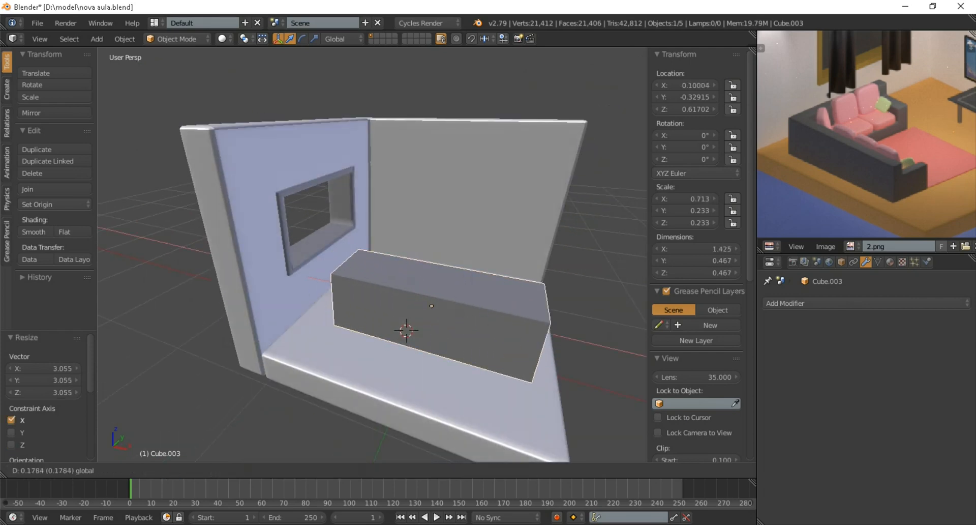
pyautogui.press('Return')
# Lengthen the block along X to about 1.62.
pyautogui.scroll(-3, 437, 330)
pyautogui.press('s')
pyautogui.press('x')
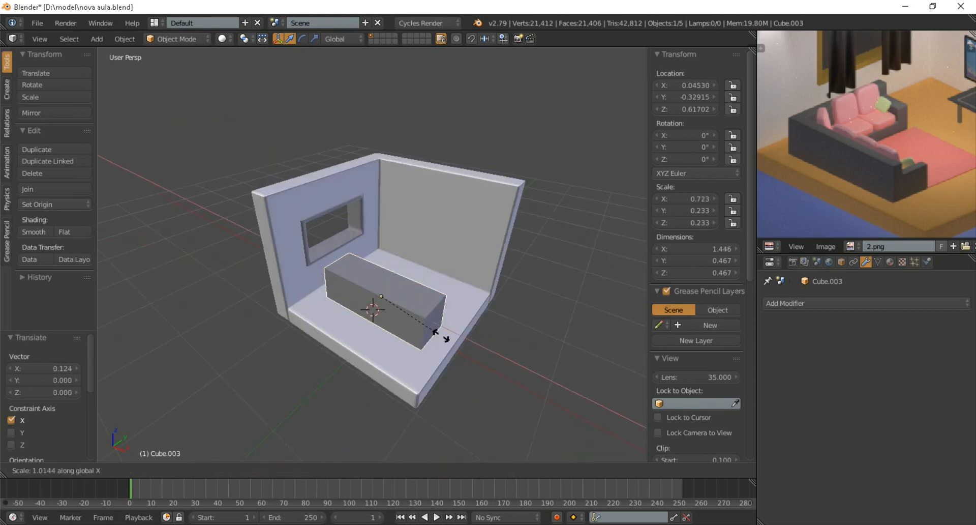
pyautogui.press('Return')
pyautogui.moveTo(446, 340); pyautogui.dragTo(407, 335, button='middle')
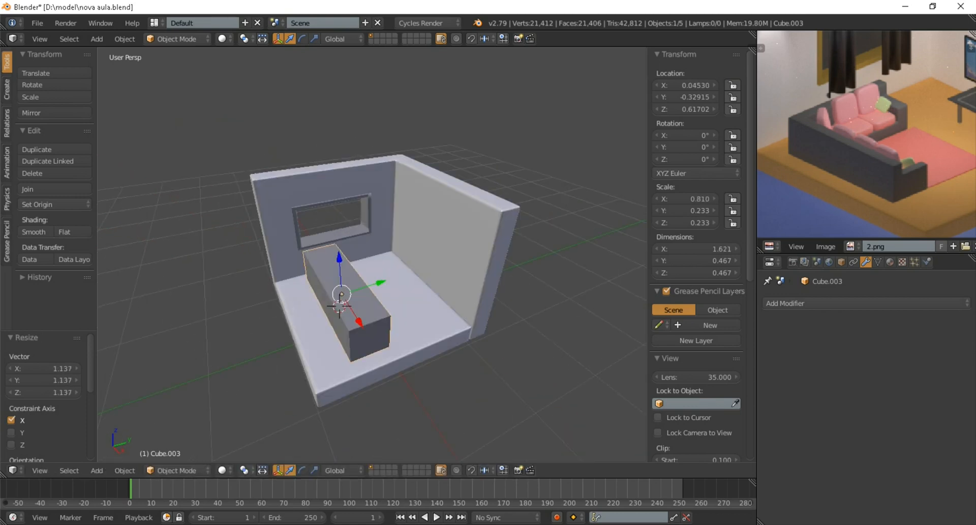
pyautogui.click(696, 248)
pyautogui.press('Return')
# Add a loop cut across the block in edit mode, slid toward the window wall to local X about -0.36.
pyautogui.moveTo(356, 295); pyautogui.dragTo(401, 291, button='middle')
pyautogui.scroll(4, 372, 255)
pyautogui.press('Tab')
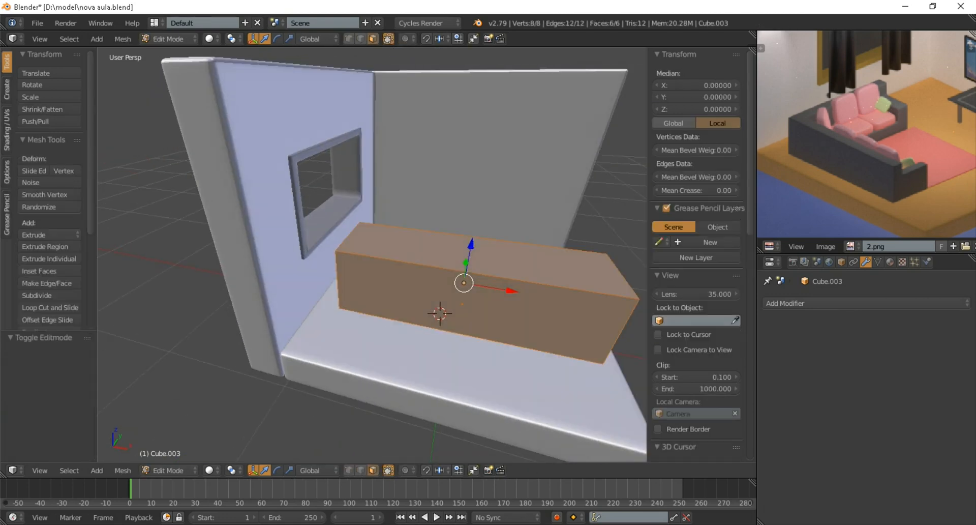
pyautogui.hotkey('ctrl', 'r')
pyautogui.click(463, 282)
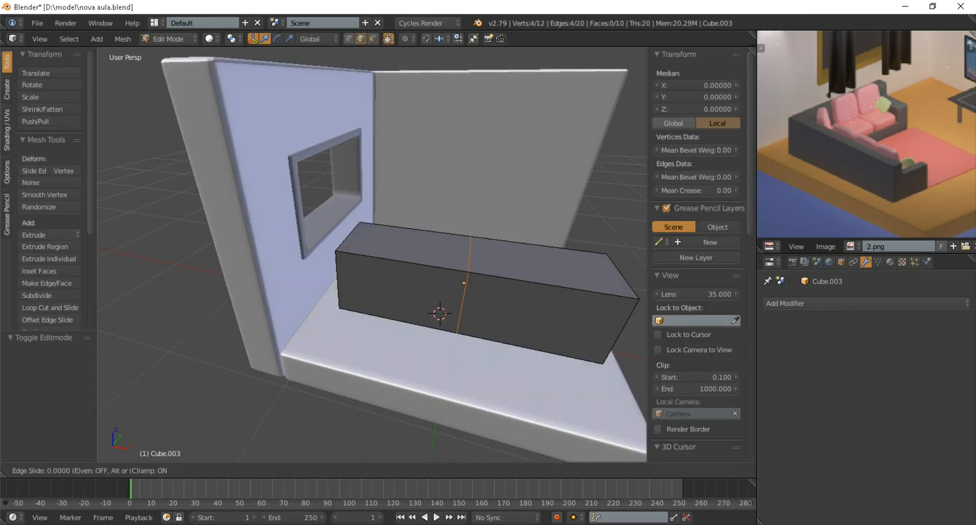
pyautogui.click(463, 283)
# Extrude the short side face near the window wall by about 0.405 to form the sofa's second arm.
pyautogui.moveTo(464, 282); pyautogui.dragTo(496, 278, button='middle')
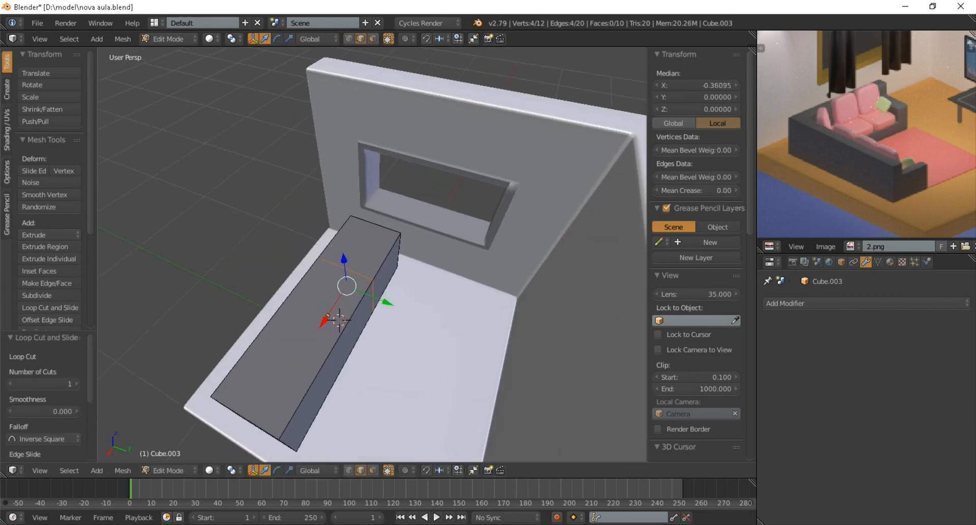
pyautogui.click(372, 470)
pyautogui.moveTo(386, 300); pyautogui.dragTo(371, 269, button='middle')
pyautogui.rightClick(381, 270)
pyautogui.scroll(-3, 382, 270)
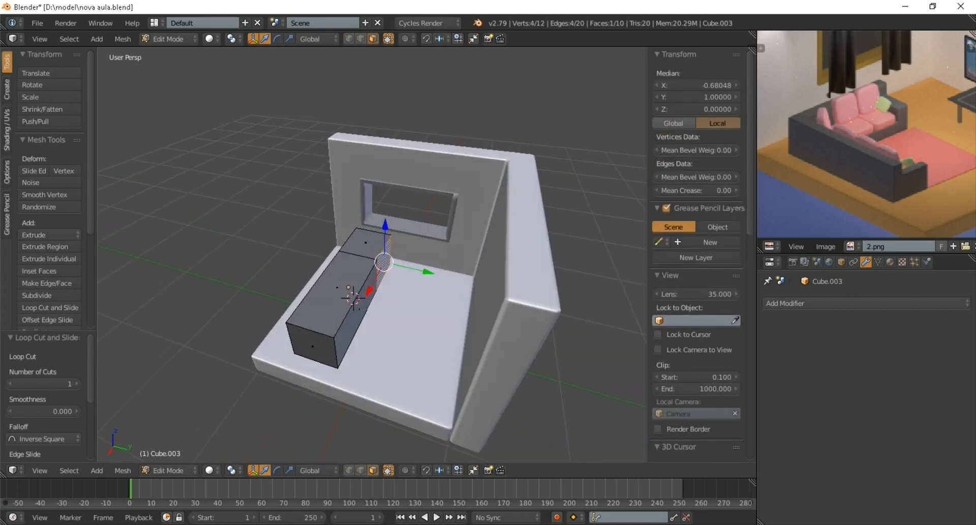
pyautogui.press('KP_5')
pyautogui.press('KP_3')
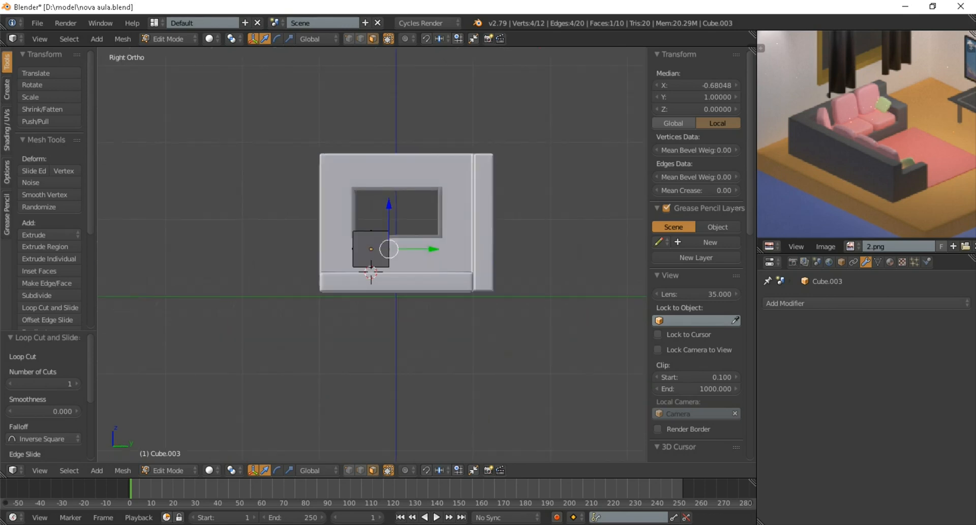
pyautogui.scroll(7, 415, 248)
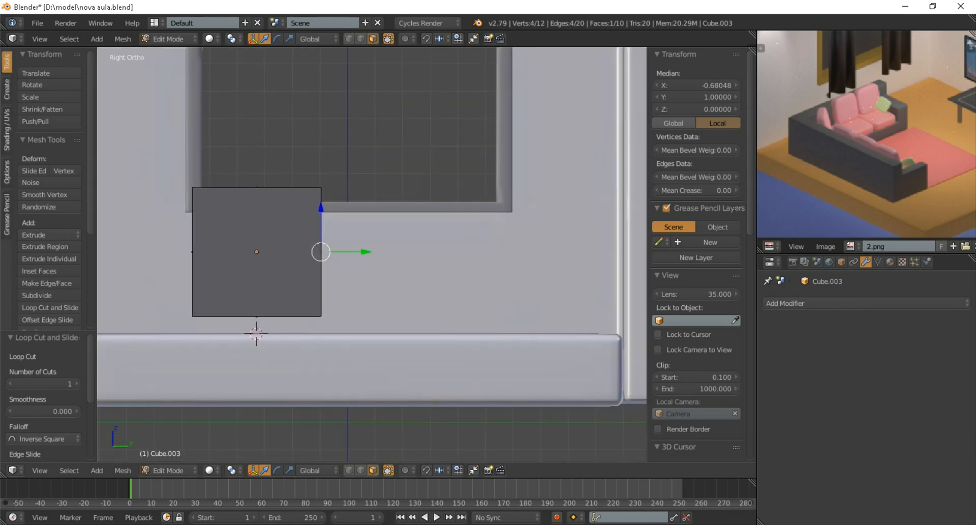
pyautogui.press('e')
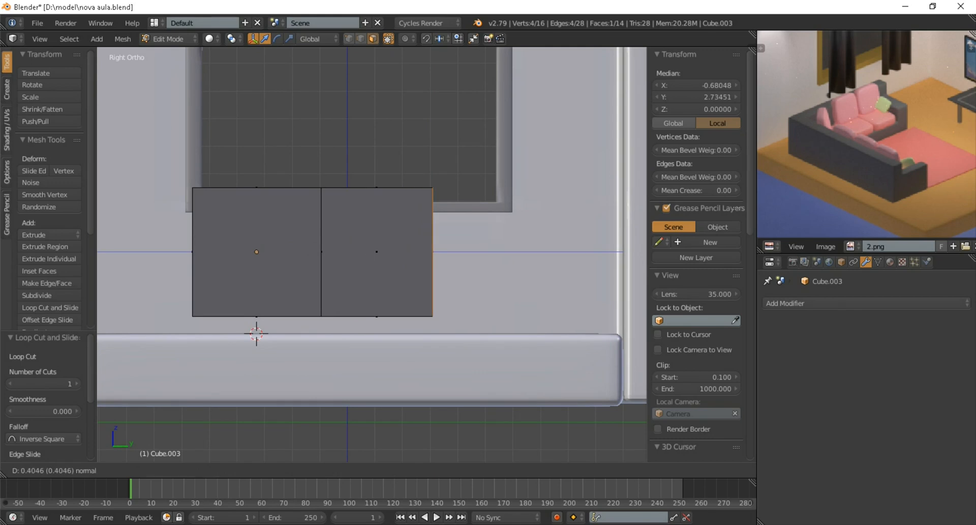
pyautogui.press('Return')
# Add a lengthwise loop cut along the long section, slid toward its outer side to mark the backrest thickness.
pyautogui.press('KP_5')
pyautogui.moveTo(371, 254); pyautogui.dragTo(351, 336, button='middle')
pyautogui.scroll(-6, 372, 255)
pyautogui.moveTo(372, 285); pyautogui.dragTo(387, 239, button='middle')
pyautogui.hotkey('ctrl', 'r')
pyautogui.click(372, 239)
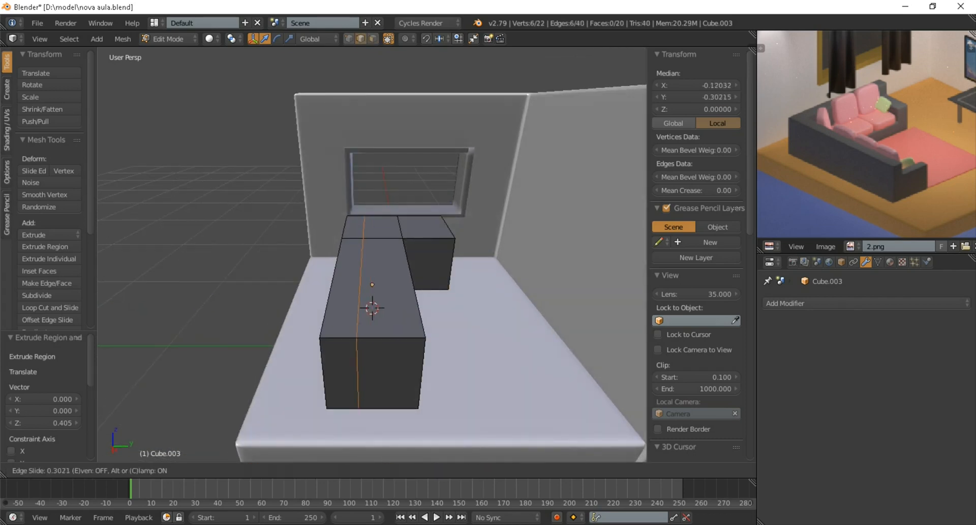
pyautogui.click(356, 244)
# Add a loop cut along the short section, slid toward the window wall to local X about -0.80.
pyautogui.moveTo(356, 244); pyautogui.dragTo(439, 280, button='middle')
pyautogui.scroll(1, 427, 267)
pyautogui.hotkey('ctrl', 'r')
pyautogui.click(365, 261)
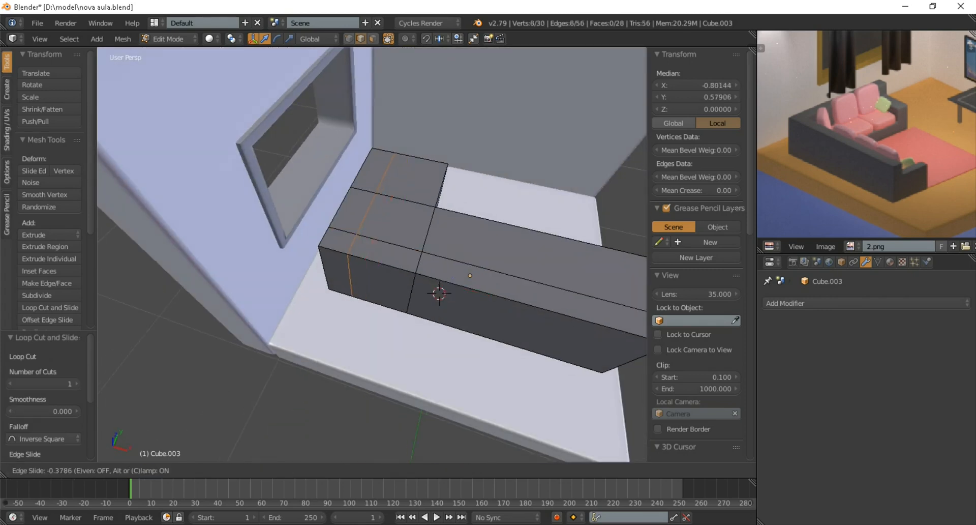
pyautogui.click(356, 257)
# Add a centered horizontal loop cut around the whole sofa block to mark the seat height.
pyautogui.moveTo(356, 257); pyautogui.dragTo(244, 216, button='middle')
pyautogui.scroll(-4, 372, 254)
pyautogui.moveTo(372, 254); pyautogui.dragTo(342, 251, button='middle')
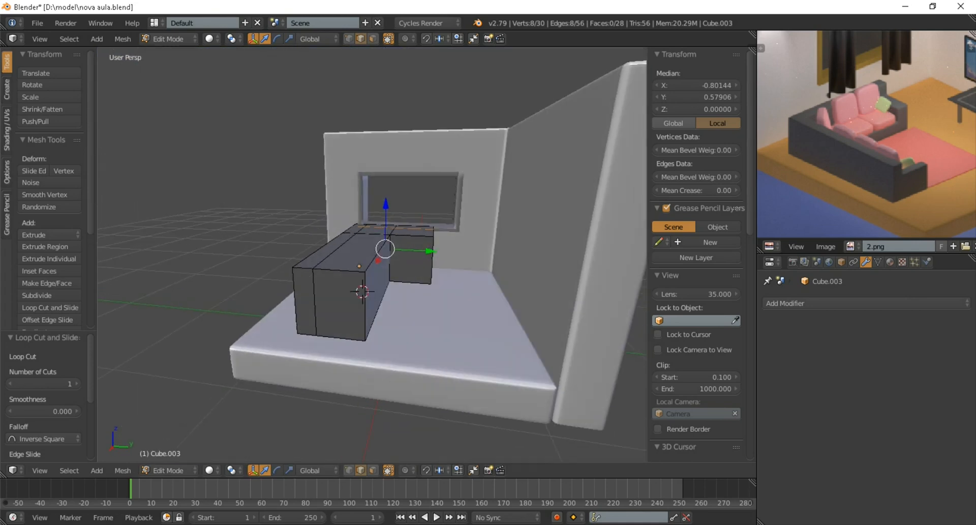
pyautogui.hotkey('ctrl', 'r')
pyautogui.click(365, 290)
pyautogui.rightClick(365, 290)
# Add a loop cut across the long section, slid close to its free end to mark the armrest.
pyautogui.moveTo(365, 290); pyautogui.dragTo(376, 341, button='middle')
pyautogui.scroll(1, 387, 309)
pyautogui.scroll(1, 448, 328)
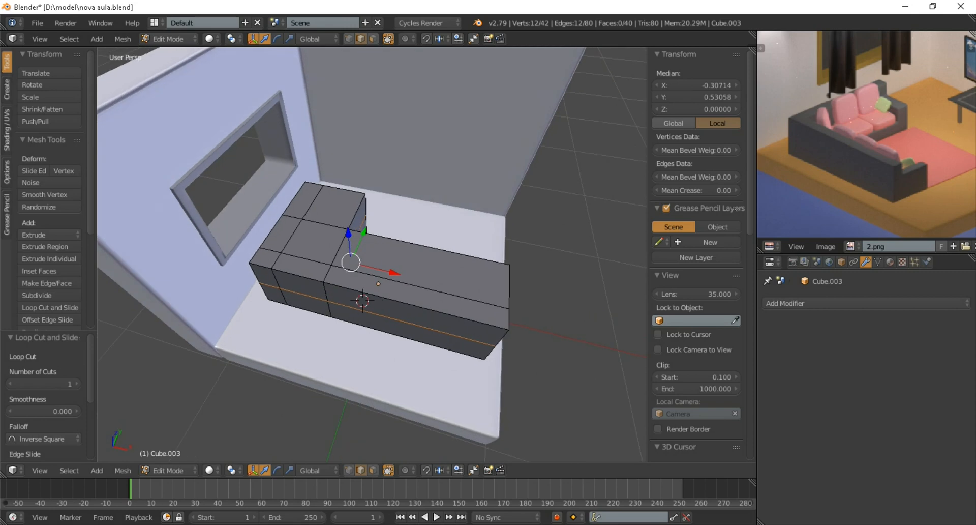
pyautogui.hotkey('ctrl', 'r')
pyautogui.click(435, 295)
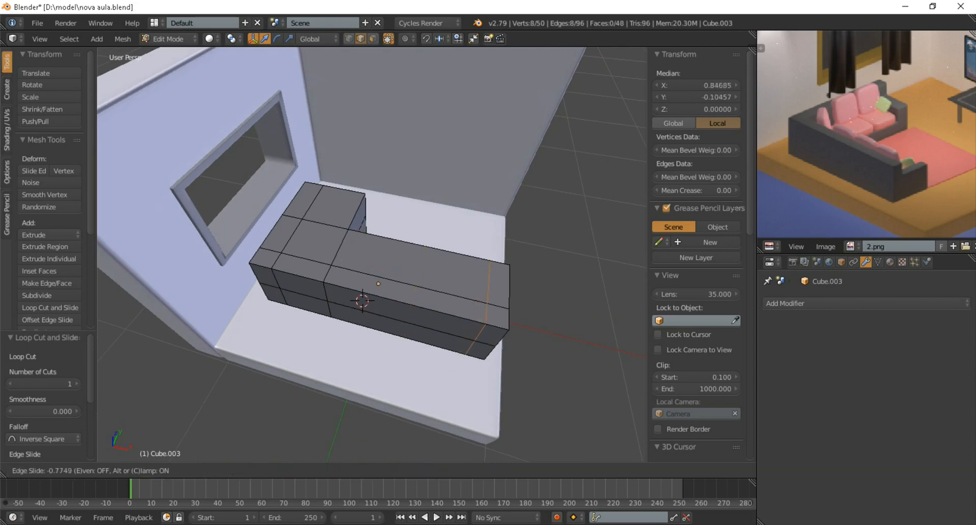
pyautogui.click(483, 298)
# Delete the six upper faces over the seat area, including the upper inner sides and the short section's end face.
pyautogui.moveTo(483, 297); pyautogui.dragTo(356, 278, button='middle')
pyautogui.scroll(3, 346, 275)
pyautogui.click(372, 470)
pyautogui.rightClick(361, 309)
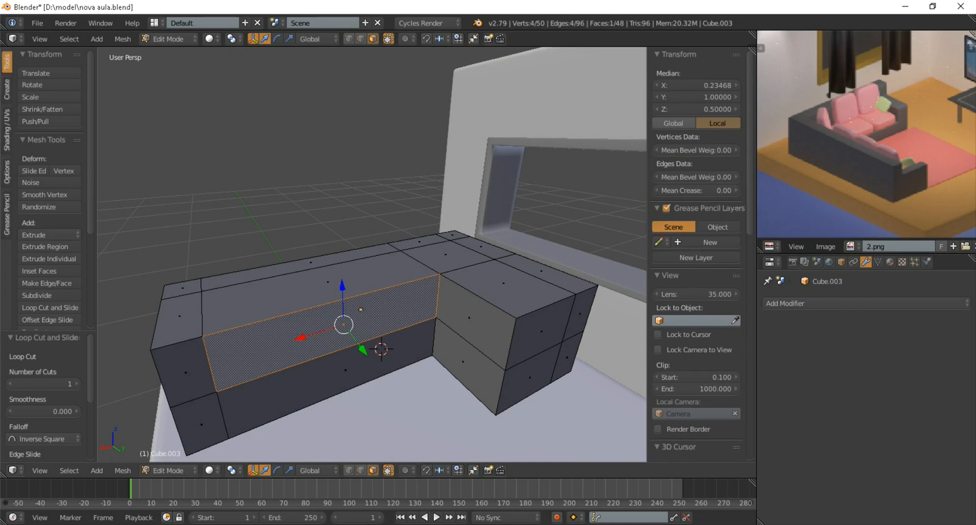
pyautogui.keyDown('shift'); pyautogui.rightClick(328, 282); pyautogui.keyUp('shift')
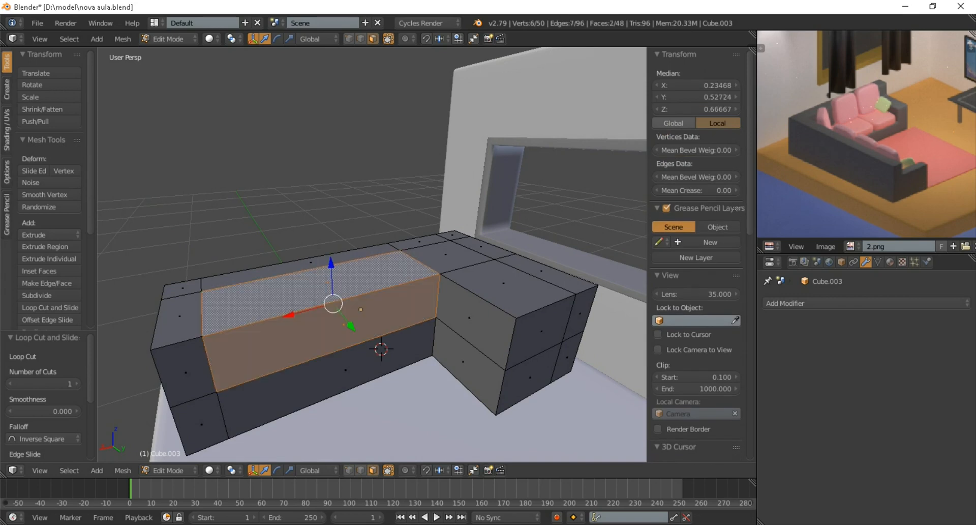
pyautogui.keyDown('shift'); pyautogui.rightClick(445, 255); pyautogui.keyUp('shift')
pyautogui.keyDown('shift'); pyautogui.rightClick(504, 283); pyautogui.keyUp('shift')
pyautogui.keyDown('shift'); pyautogui.rightClick(469, 318); pyautogui.keyUp('shift')
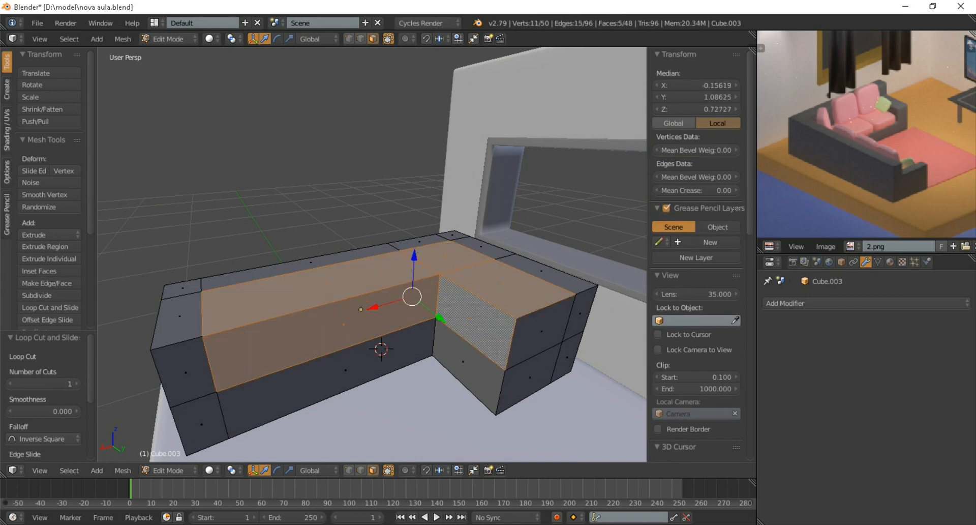
pyautogui.keyDown('shift'); pyautogui.rightClick(541, 331); pyautogui.keyUp('shift')
pyautogui.moveTo(542, 331); pyautogui.dragTo(519, 328, button='middle')
pyautogui.press('x')
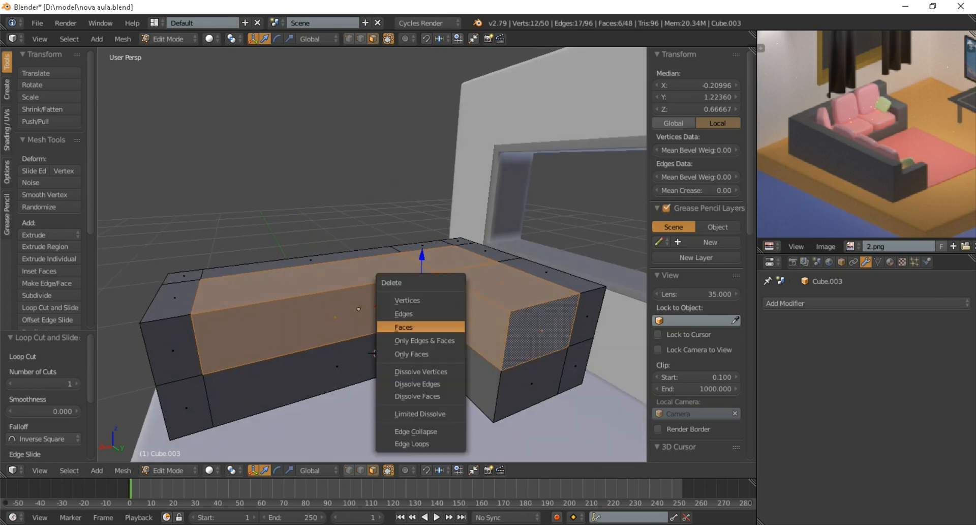
pyautogui.click(421, 327)
# Examine the opened sofa shape in object mode and its open interior in edit mode.
pyautogui.moveTo(421, 326); pyautogui.dragTo(368, 287, button='middle')
pyautogui.press('Tab')
pyautogui.scroll(-4, 460, 356)
pyautogui.scroll(2, 372, 255)
pyautogui.scroll(3, 373, 254)
pyautogui.press('Tab')
pyautogui.scroll(5, 372, 254)
pyautogui.scroll(-5, 372, 254)
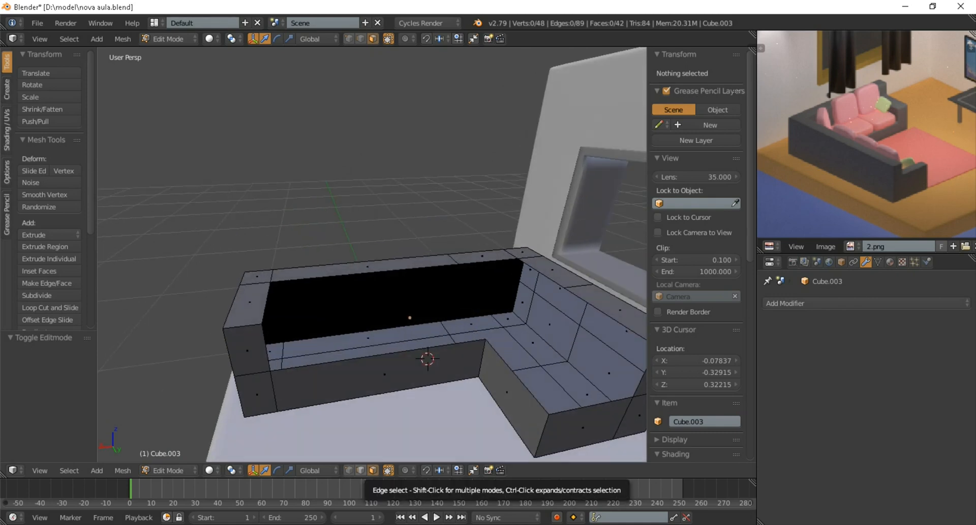
# Extrude the upper inner edges of the long section's backrest in place, without moving the new edges.
pyautogui.click(361, 470)
pyautogui.moveTo(371, 264); pyautogui.dragTo(331, 296, button='middle')
pyautogui.rightClick(364, 273)
pyautogui.keyDown('shift'); pyautogui.rightClick(491, 303); pyautogui.keyUp('shift')
pyautogui.moveTo(491, 303); pyautogui.dragTo(552, 254, button='middle')
pyautogui.press('e')
pyautogui.press('Escape')
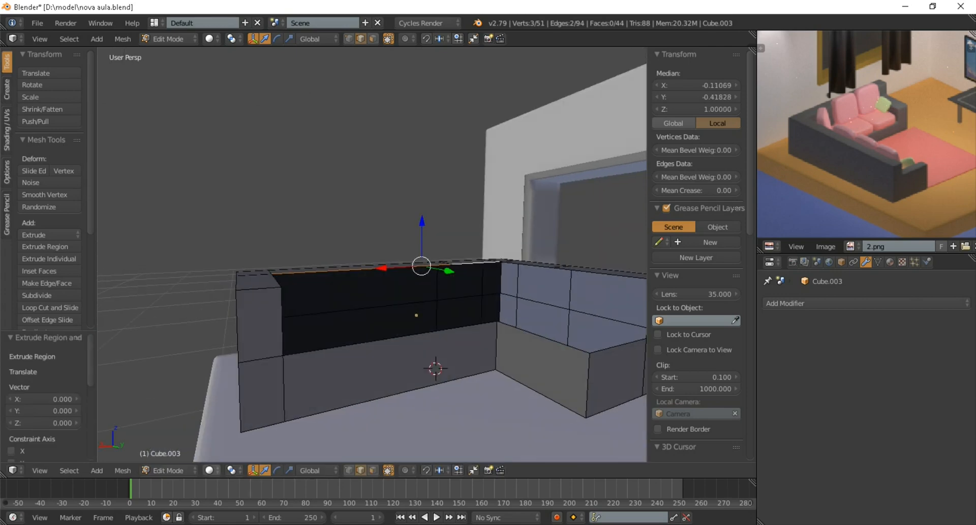
# In a wireframe side view, lower the extruded edges 0.193 along Z to start the long section's inner backrest face.
pyautogui.click(209, 469)
pyautogui.click(228, 442)
pyautogui.scroll(-2, 372, 254)
pyautogui.scroll(-1, 372, 254)
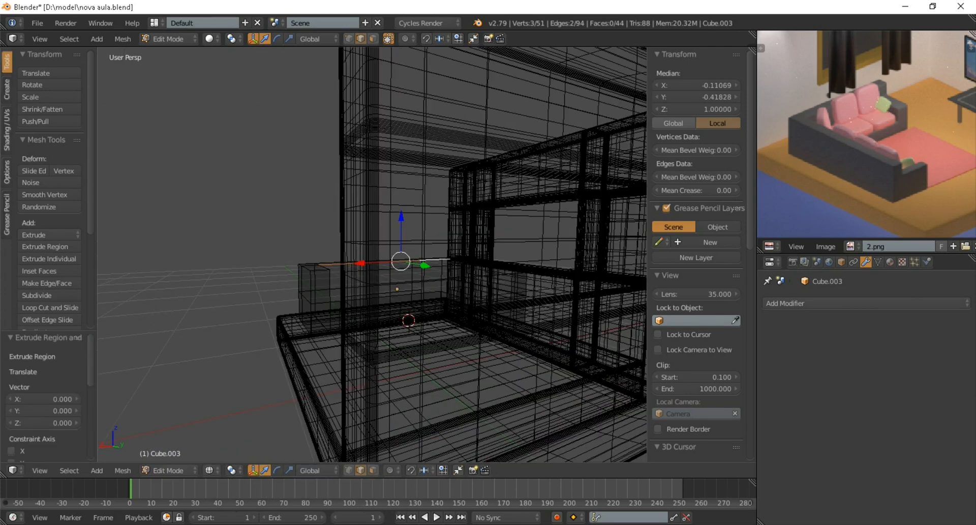
pyautogui.press('KP_5')
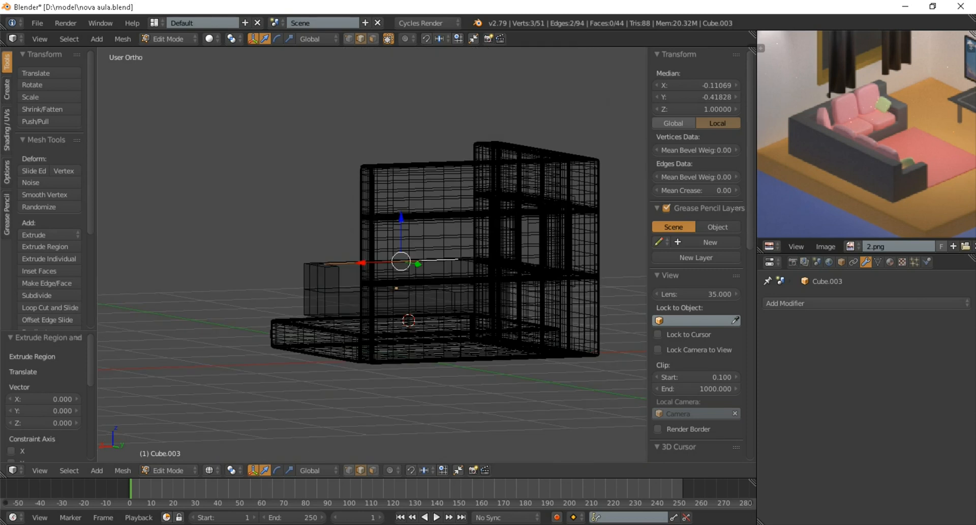
pyautogui.press('KP_3')
pyautogui.scroll(8, 391, 272)
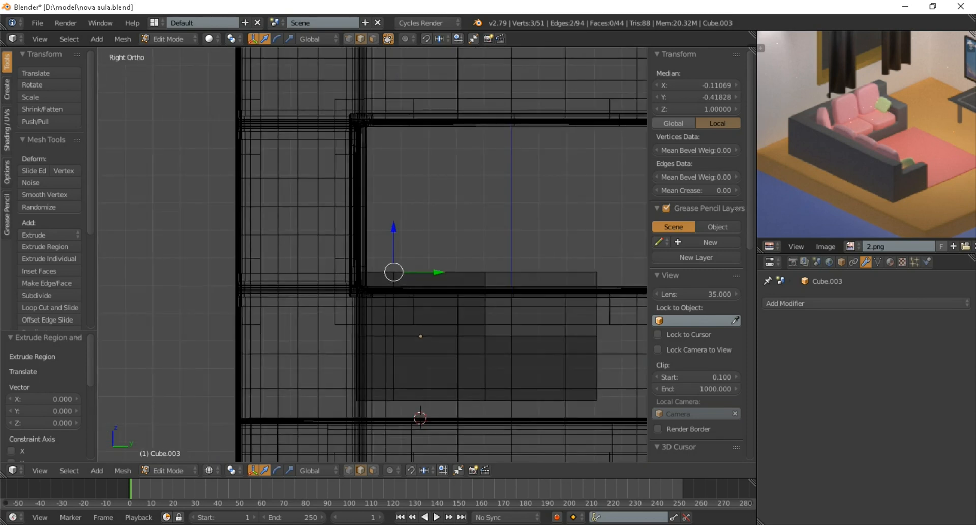
pyautogui.scroll(-1, 279, 100)
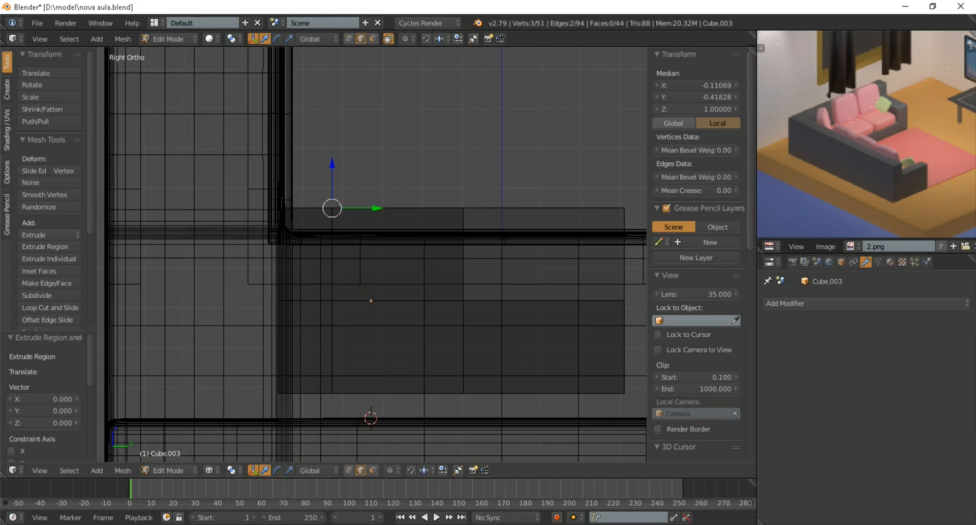
pyautogui.press('g')
pyautogui.press('z')
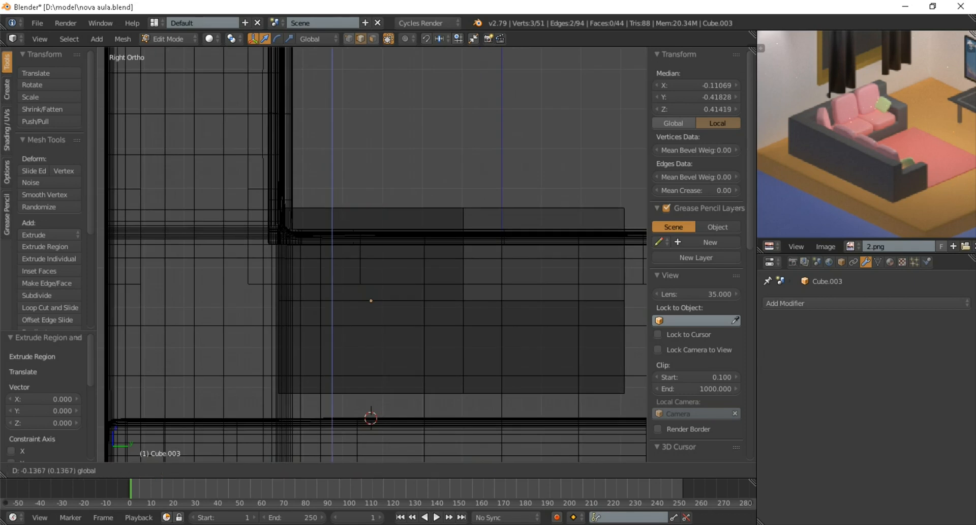
pyautogui.press('Return')
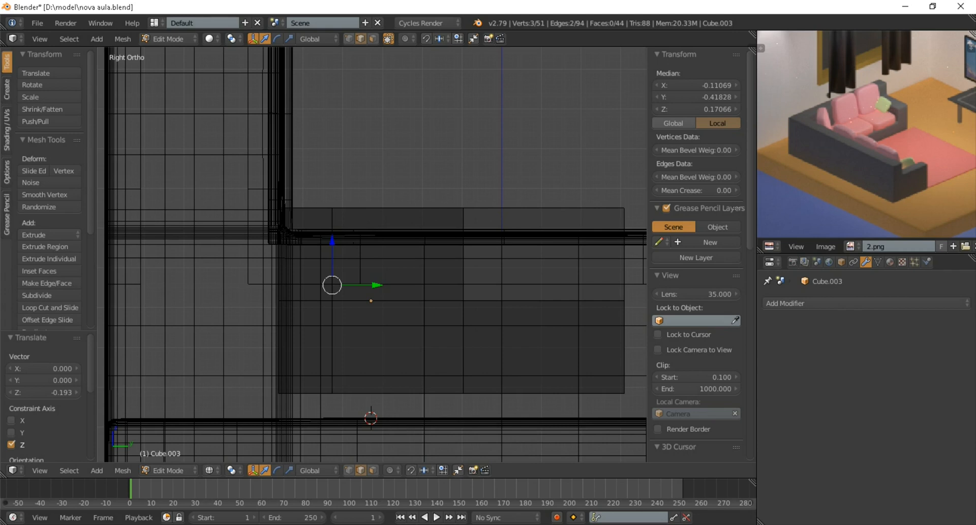
# Return the viewport to solid shading and examine the new inner backrest face.
pyautogui.scroll(-6, 372, 255)
pyautogui.moveTo(372, 254); pyautogui.dragTo(336, 262, button='middle')
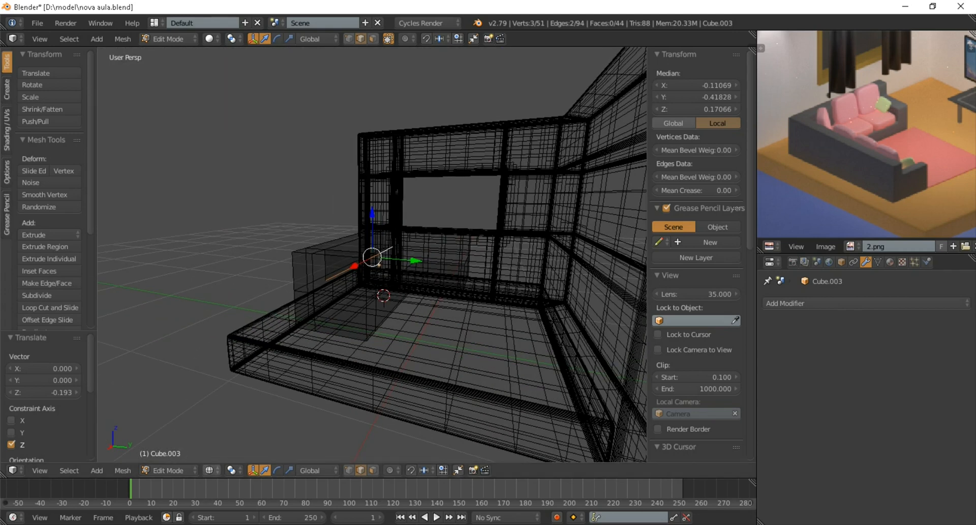
pyautogui.click(209, 470)
pyautogui.click(229, 428)
pyautogui.moveTo(371, 254); pyautogui.dragTo(342, 254, button='middle')
pyautogui.moveTo(372, 254); pyautogui.dragTo(408, 263, button='middle')
pyautogui.scroll(1, 371, 254)
pyautogui.scroll(-3, 372, 254)
pyautogui.scroll(-3, 372, 255)
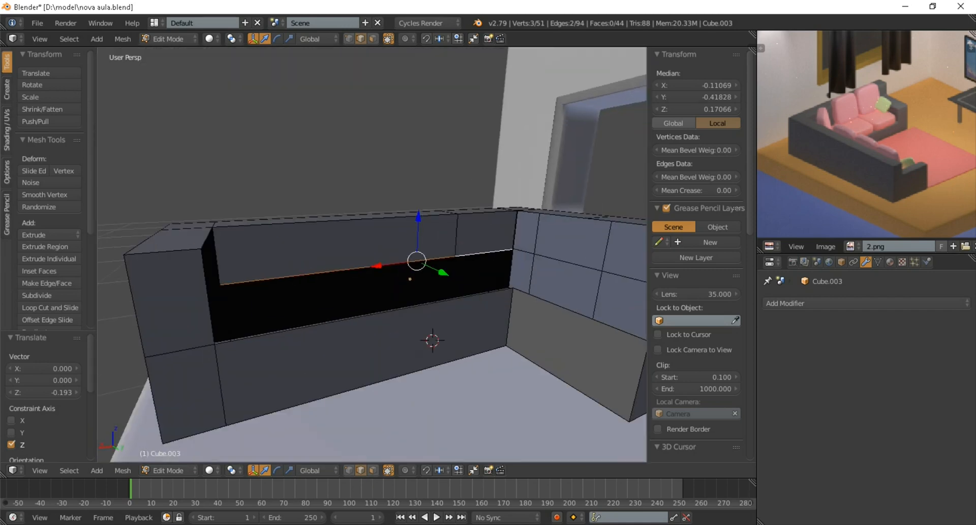
# Rotate the whole sofa 180° about the Z axis in object mode.
pyautogui.press('Tab')
pyautogui.scroll(-3, 372, 254)
pyautogui.moveTo(371, 254); pyautogui.dragTo(397, 234, button='middle')
pyautogui.scroll(2, 396, 234)
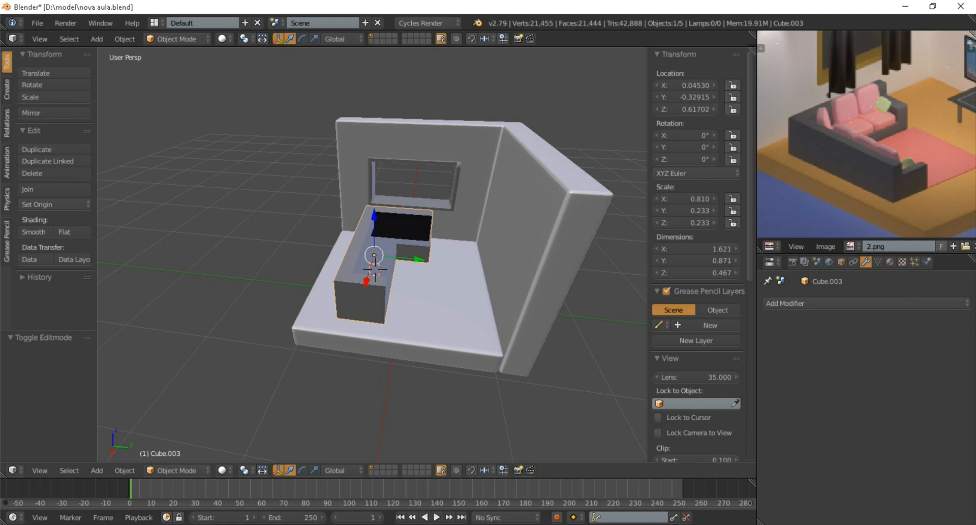
pyautogui.write('rz180')
pyautogui.press('Return')
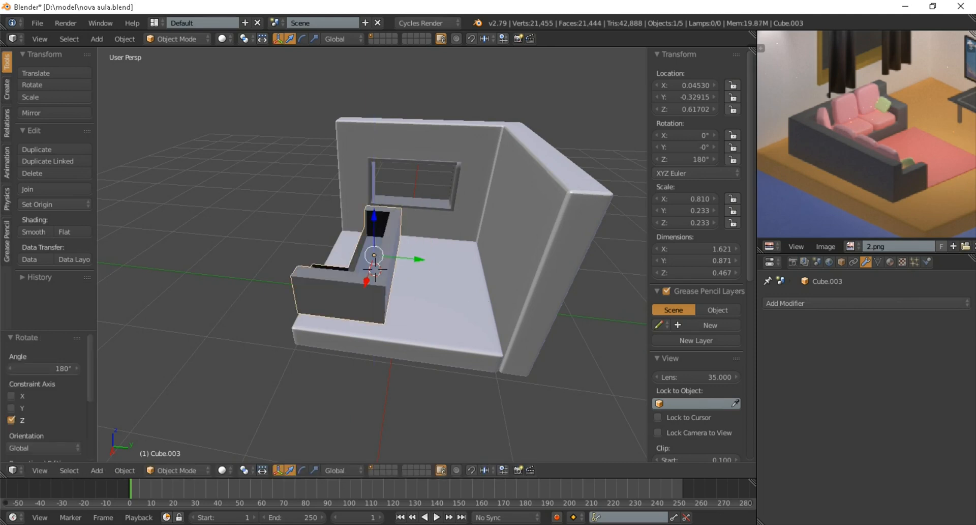
# In front view, lower the backrest's extruded edges another 0.042 along Z to meet the seat-height loop.
pyautogui.press('KP_3')
pyautogui.press('KP_1')
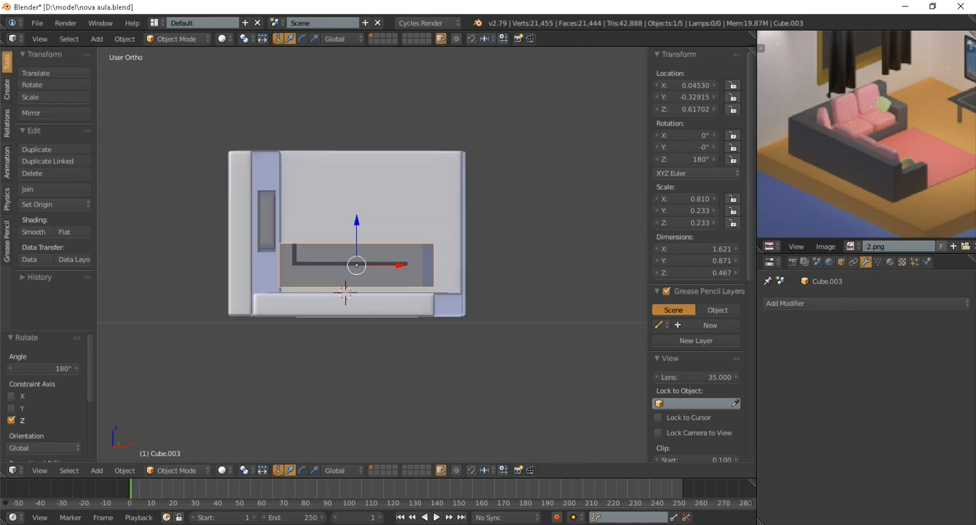
pyautogui.press('KP_Decimal')
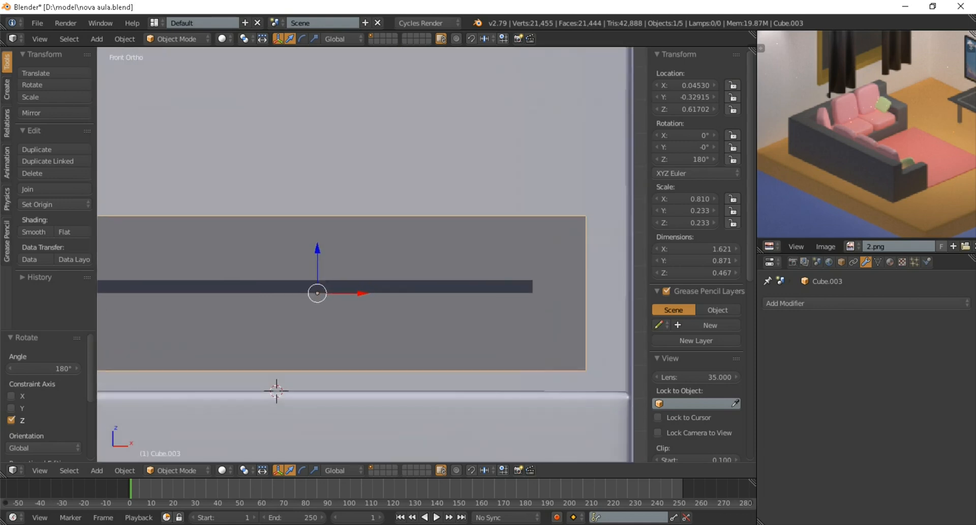
pyautogui.press('Tab')
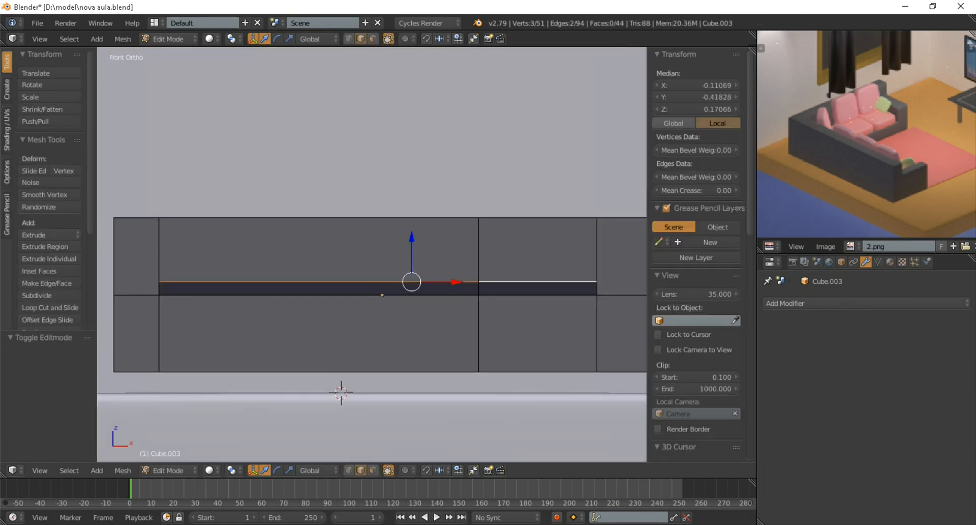
pyautogui.press('g')
pyautogui.press('z')
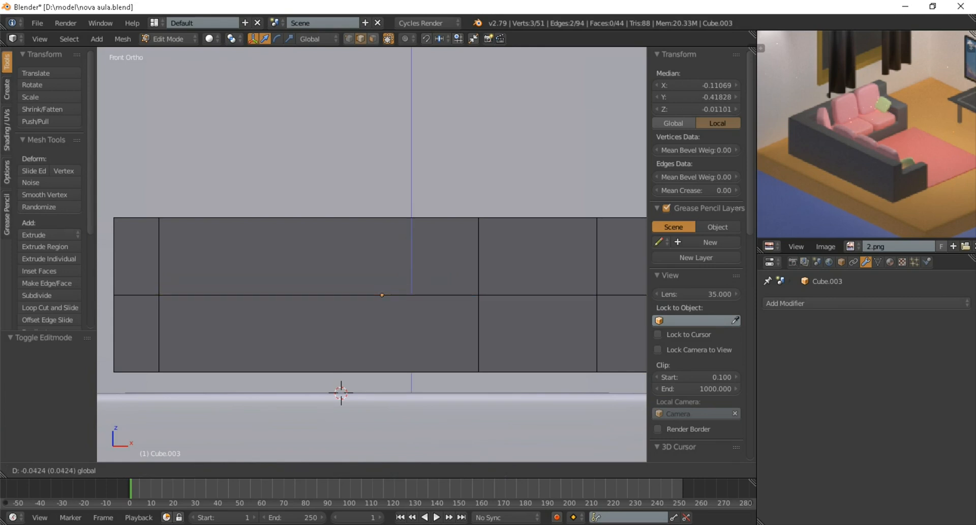
pyautogui.press('Return')
# Fill the short section's inner backrest with a face built from its corner, upper and end edges.
pyautogui.scroll(-2, 371, 255)
pyautogui.scroll(2, 371, 254)
pyautogui.moveTo(371, 254); pyautogui.dragTo(336, 296, button='middle')
pyautogui.scroll(-2, 371, 255)
pyautogui.scroll(2, 371, 254)
pyautogui.scroll(1, 397, 257)
pyautogui.scroll(1, 325, 292)
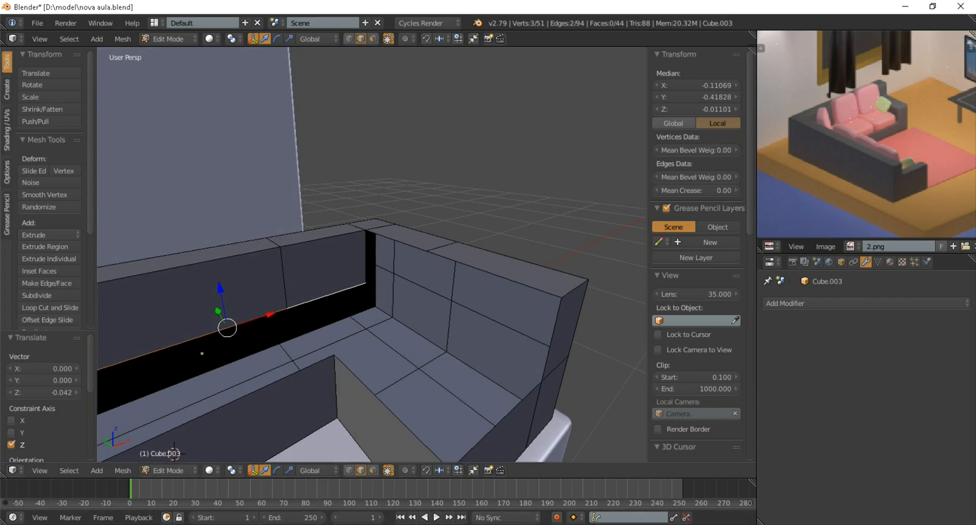
pyautogui.rightClick(365, 270)
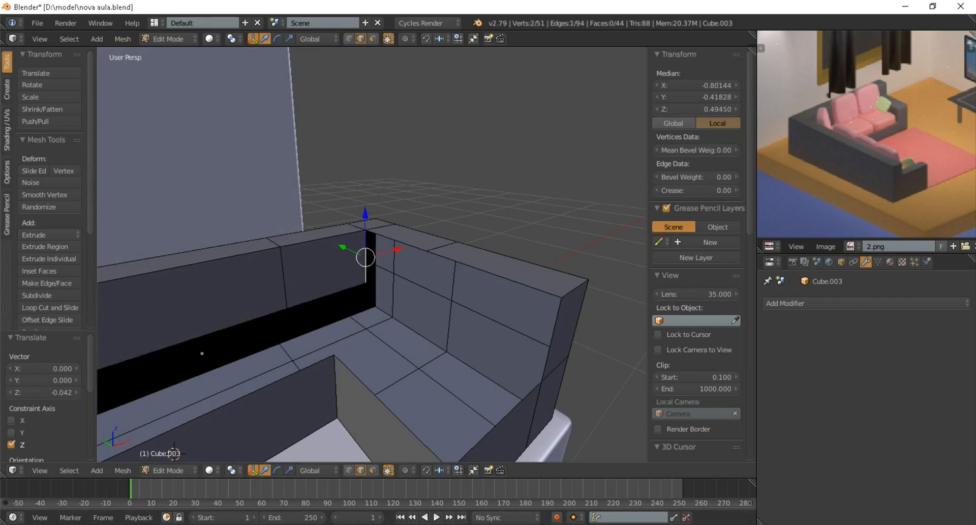
pyautogui.moveTo(366, 270); pyautogui.dragTo(356, 265, button='middle')
pyautogui.keyDown('shift'); pyautogui.rightClick(390, 232); pyautogui.keyUp('shift')
pyautogui.keyDown('shift'); pyautogui.rightClick(489, 271); pyautogui.keyUp('shift')
pyautogui.moveTo(489, 271); pyautogui.dragTo(476, 247, button='middle')
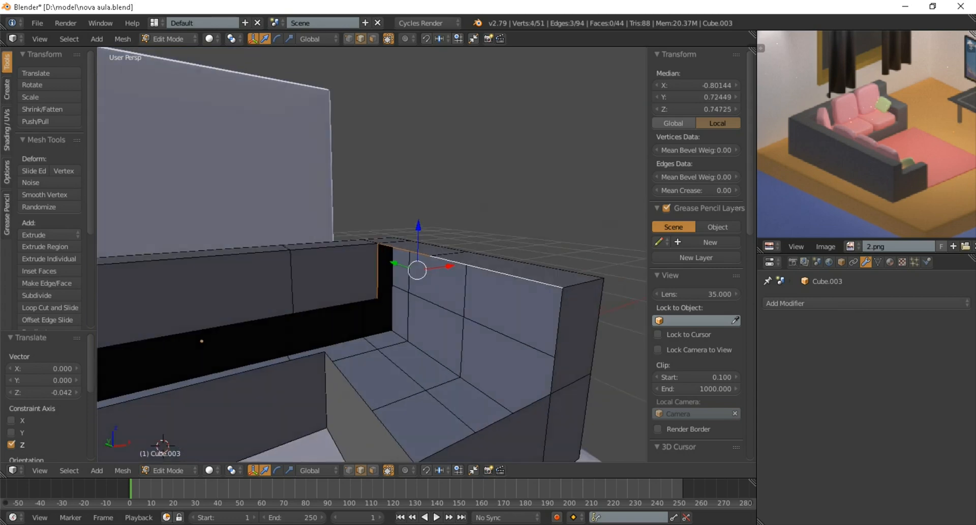
pyautogui.keyDown('shift'); pyautogui.rightClick(556, 340); pyautogui.keyUp('shift')
pyautogui.scroll(-2, 557, 340)
pyautogui.moveTo(556, 340); pyautogui.dragTo(609, 327, button='middle')
pyautogui.scroll(1, 575, 343)
pyautogui.press('f')
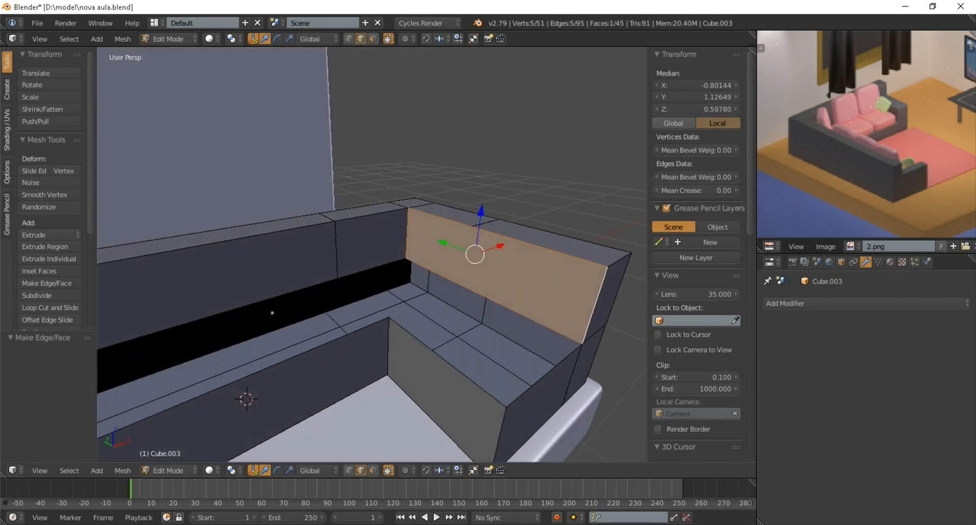
# Fill the short section's seat surface with a face between its surrounding edges.
pyautogui.rightClick(472, 290)
pyautogui.keyDown('shift'); pyautogui.rightClick(544, 375); pyautogui.keyUp('shift')
pyautogui.keyDown('shift'); pyautogui.rightClick(447, 362); pyautogui.keyUp('shift')
pyautogui.keyDown('shift'); pyautogui.rightClick(373, 267); pyautogui.keyUp('shift')
pyautogui.moveTo(373, 267); pyautogui.dragTo(443, 270, button='middle')
pyautogui.press('f')
pyautogui.moveTo(367, 309); pyautogui.dragTo(246, 292, button='middle')
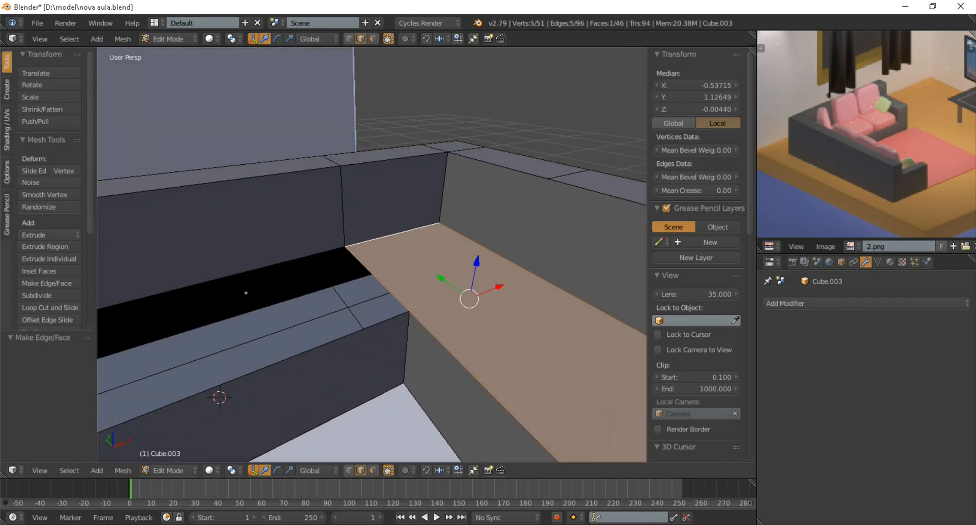
pyautogui.hotkey('ctrl', 'r')
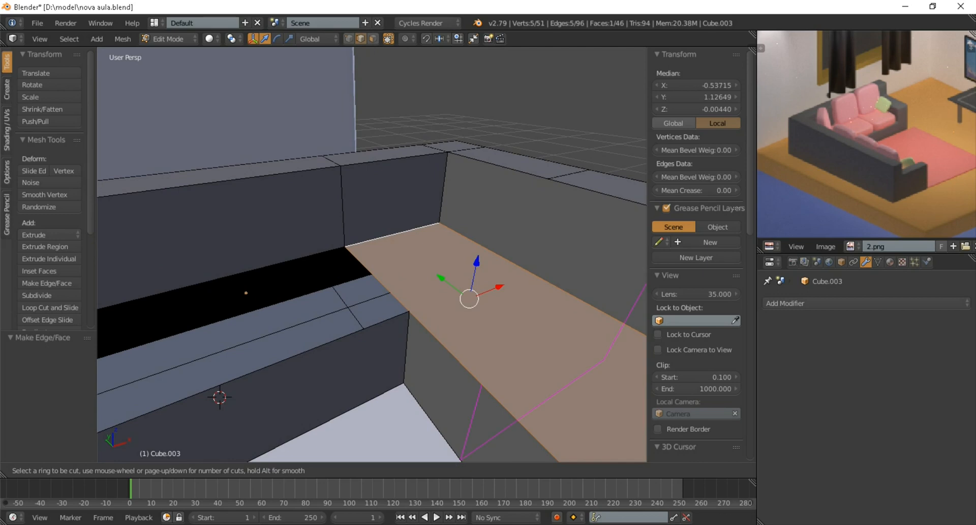
pyautogui.press('Escape')
# Fill the armrest's inner side with a face built from its upper and vertical edges.
pyautogui.moveTo(246, 293); pyautogui.dragTo(532, 390, button='middle')
pyautogui.moveTo(366, 305); pyautogui.dragTo(401, 301, button='middle')
pyautogui.rightClick(396, 304)
pyautogui.keyDown('shift'); pyautogui.rightClick(343, 269); pyautogui.keyUp('shift')
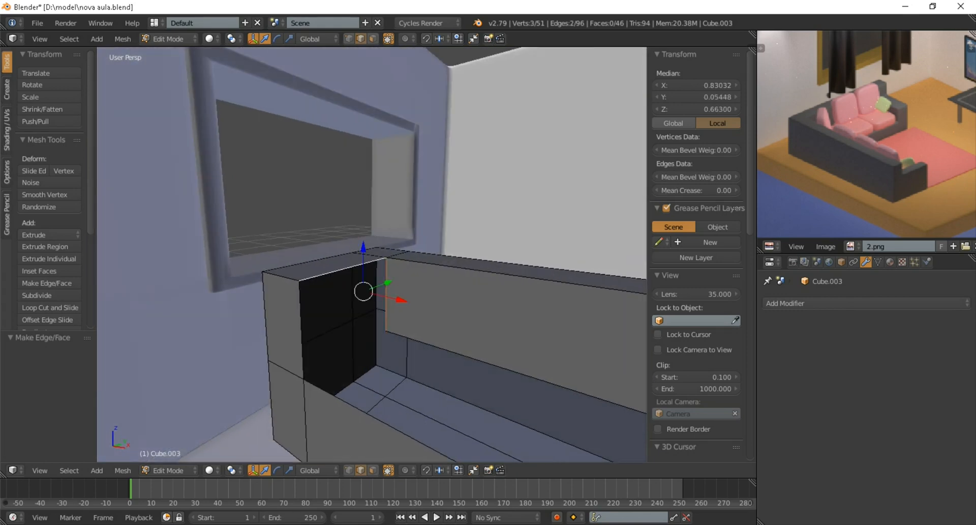
pyautogui.keyDown('shift'); pyautogui.rightClick(302, 330); pyautogui.keyUp('shift')
pyautogui.moveTo(302, 331); pyautogui.dragTo(322, 335, button='middle')
pyautogui.press('f')
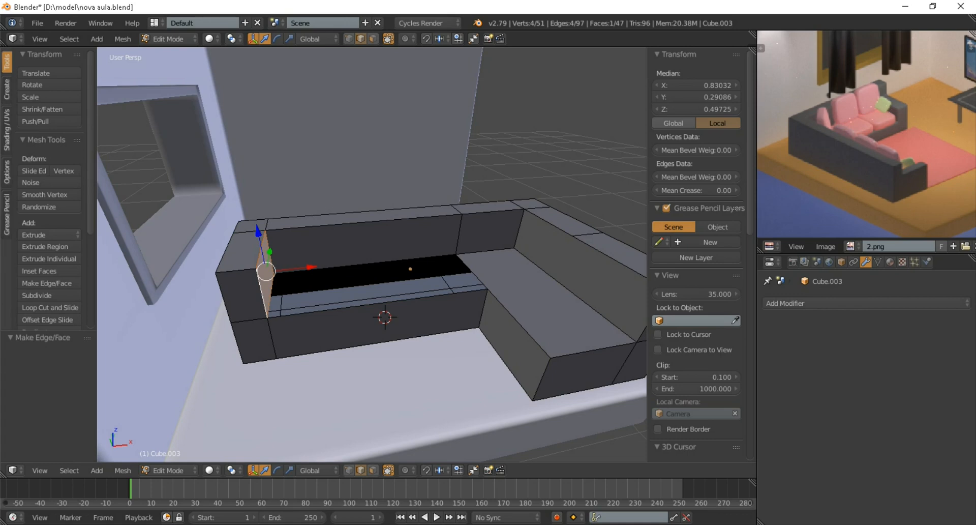
# Fill the long section's seat surface with a face between the armrest, backrest, short seat and front edges.
pyautogui.scroll(2, 372, 254)
pyautogui.moveTo(321, 336); pyautogui.dragTo(319, 323, button='middle')
pyautogui.rightClick(188, 337)
pyautogui.keyDown('shift'); pyautogui.rightClick(307, 296); pyautogui.keyUp('shift')
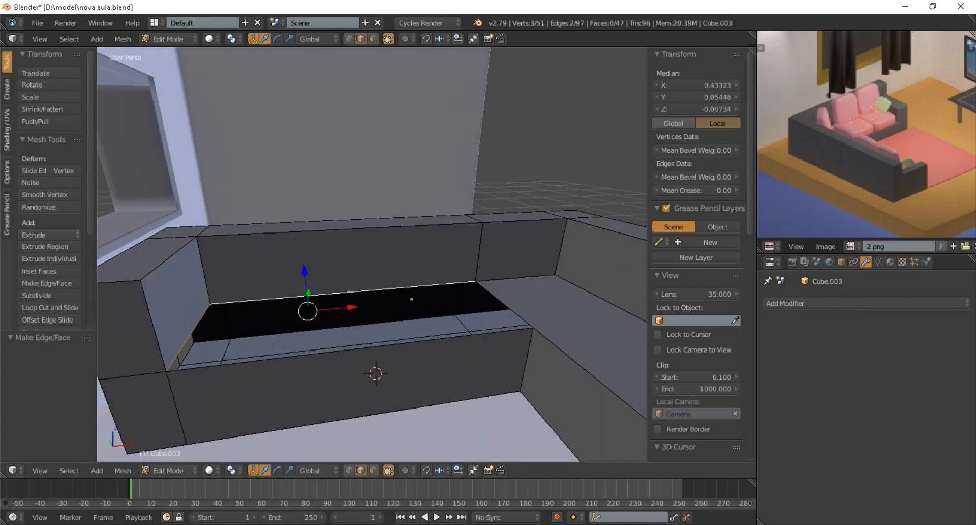
pyautogui.keyDown('shift'); pyautogui.rightClick(503, 304); pyautogui.keyUp('shift')
pyautogui.keyDown('shift'); pyautogui.rightClick(350, 349); pyautogui.keyUp('shift')
pyautogui.moveTo(350, 349); pyautogui.dragTo(259, 318, button='middle')
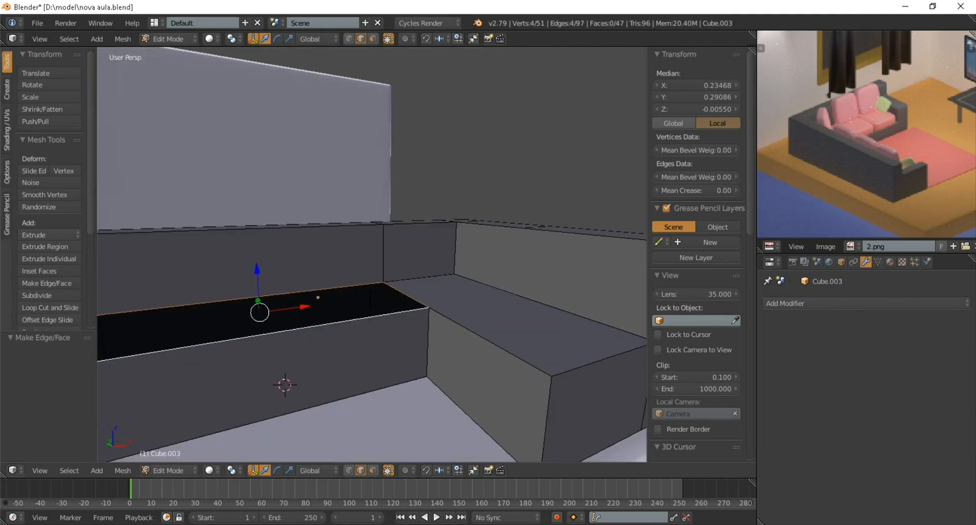
pyautogui.hotkey('ctrl', 'z')
pyautogui.keyDown('shift'); pyautogui.rightClick(481, 336); pyautogui.keyUp('shift')
pyautogui.moveTo(481, 336)
pyautogui.mouseDown(button='middle')
pyautogui.moveTo(547, 351)
pyautogui.moveTo(488, 351)
pyautogui.mouseUp(button='middle')
pyautogui.keyDown('shift'); pyautogui.rightClick(326, 305); pyautogui.keyUp('shift')
pyautogui.keyDown('shift'); pyautogui.rightClick(472, 315); pyautogui.keyUp('shift')
pyautogui.moveTo(472, 315); pyautogui.dragTo(350, 332, button='middle')
pyautogui.scroll(-2, 376, 321)
pyautogui.press('f')
pyautogui.press('Tab')
pyautogui.scroll(-4, 371, 305)
# Lengthen the short section by moving its three end faces about 0.40 in the negative Y direction.
pyautogui.press('Tab')
pyautogui.scroll(4, 351, 330)
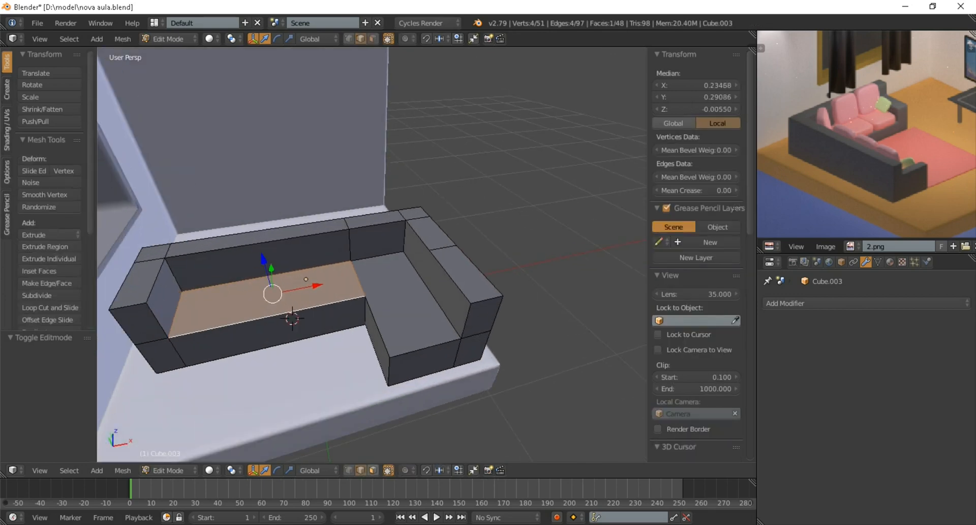
pyautogui.click(373, 470)
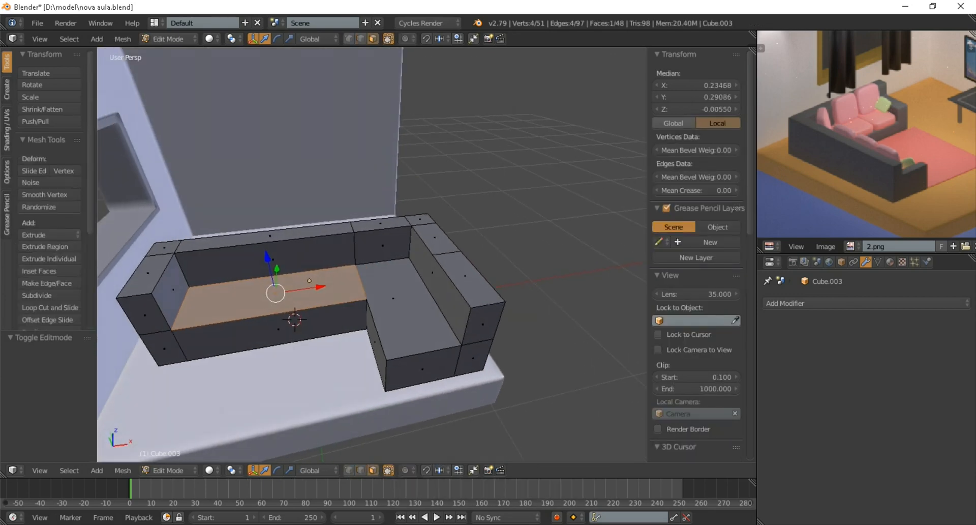
pyautogui.rightClick(424, 362)
pyautogui.keyDown('shift'); pyautogui.rightClick(471, 349); pyautogui.keyUp('shift')
pyautogui.keyDown('shift'); pyautogui.rightClick(481, 318); pyautogui.keyUp('shift')
pyautogui.scroll(-4, 482, 317)
pyautogui.moveTo(413, 300); pyautogui.dragTo(423, 242, button='middle')
pyautogui.press('g')
pyautogui.press('y')
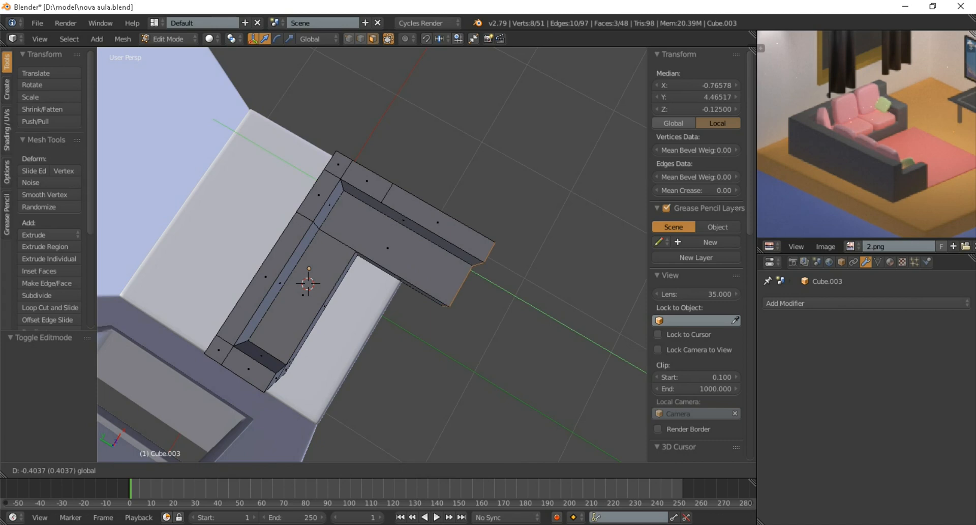
pyautogui.click(427, 256)
pyautogui.scroll(-3, 427, 257)
# Move the whole sofa along X to about 1.21, away from the window wall.
pyautogui.press('Tab')
pyautogui.moveTo(428, 257); pyautogui.dragTo(350, 198, button='middle')
pyautogui.scroll(-2, 371, 255)
pyautogui.scroll(3, 348, 231)
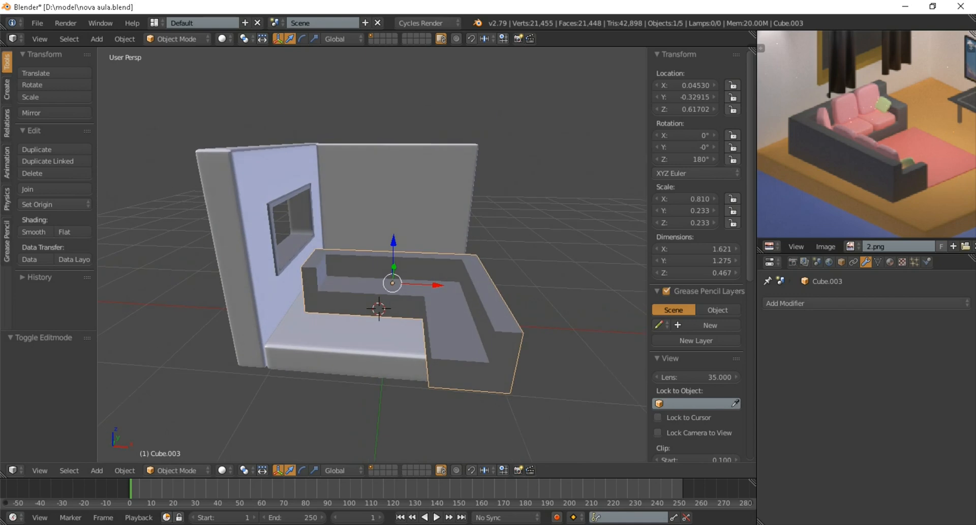
pyautogui.moveTo(436, 285); pyautogui.dragTo(562, 290)
# Select all faces around the armrest end and move them -0.455 along X to lengthen the long section.
pyautogui.press('Tab')
pyautogui.moveTo(562, 290); pyautogui.dragTo(543, 306, button='middle')
pyautogui.rightClick(448, 311)
pyautogui.scroll(1, 372, 255)
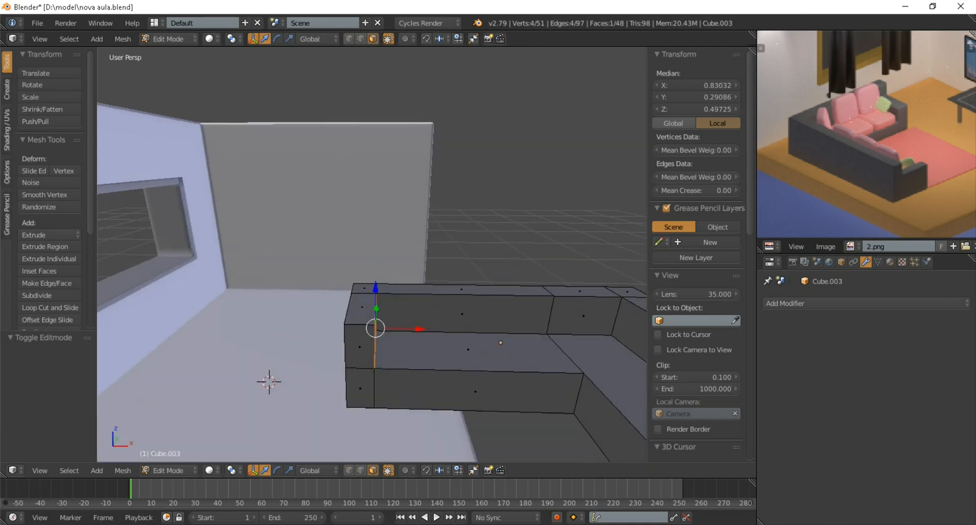
pyautogui.keyDown('shift'); pyautogui.rightClick(360, 388); pyautogui.keyUp('shift')
pyautogui.keyDown('shift'); pyautogui.rightClick(360, 346); pyautogui.keyUp('shift')
pyautogui.keyDown('shift'); pyautogui.rightClick(361, 308); pyautogui.keyUp('shift')
pyautogui.keyDown('shift'); pyautogui.rightClick(364, 289); pyautogui.keyUp('shift')
pyautogui.moveTo(365, 288); pyautogui.dragTo(583, 315, button='middle')
pyautogui.keyDown('shift'); pyautogui.rightClick(368, 366); pyautogui.keyUp('shift')
pyautogui.keyDown('shift'); pyautogui.rightClick(387, 360); pyautogui.keyUp('shift')
pyautogui.moveTo(390, 358); pyautogui.dragTo(254, 254, button='middle')
pyautogui.keyDown('shift'); pyautogui.rightClick(404, 308); pyautogui.keyUp('shift')
pyautogui.keyDown('shift'); pyautogui.rightClick(382, 336); pyautogui.keyUp('shift')
pyautogui.keyDown('shift'); pyautogui.rightClick(404, 344); pyautogui.keyUp('shift')
pyautogui.moveTo(477, 350); pyautogui.dragTo(544, 378, button='middle')
pyautogui.keyDown('shift'); pyautogui.rightClick(351, 446); pyautogui.keyUp('shift')
pyautogui.keyDown('shift'); pyautogui.rightClick(375, 439); pyautogui.keyUp('shift')
pyautogui.scroll(-6, 375, 439)
pyautogui.moveTo(375, 438); pyautogui.dragTo(340, 460, button='middle')
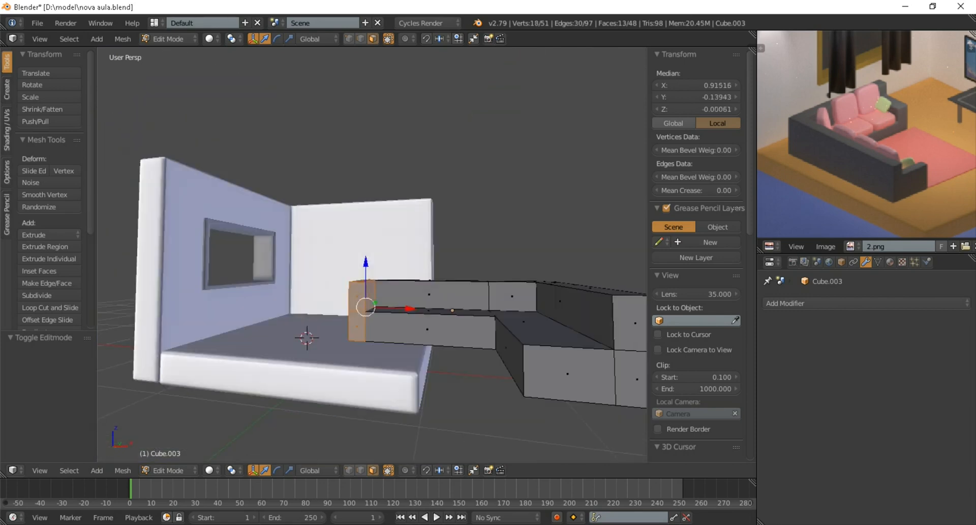
pyautogui.moveTo(375, 305); pyautogui.dragTo(379, 340, button='middle')
pyautogui.moveTo(409, 296); pyautogui.dragTo(356, 293)
# Move the front faces of the armrest and long seat -0.072 along Y to deepen the seat.
pyautogui.moveTo(356, 293); pyautogui.dragTo(424, 346, button='middle')
pyautogui.scroll(2, 389, 307)
pyautogui.rightClick(305, 347)
pyautogui.keyDown('shift'); pyautogui.rightClick(311, 366); pyautogui.keyUp('shift')
pyautogui.keyDown('shift'); pyautogui.rightClick(422, 337); pyautogui.keyUp('shift')
pyautogui.press('g')
pyautogui.press('y')
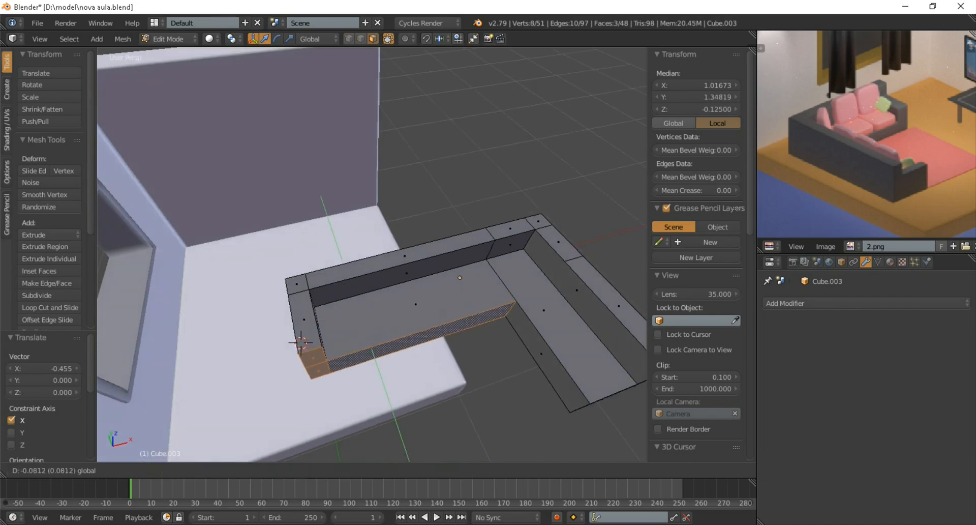
pyautogui.press('Return')
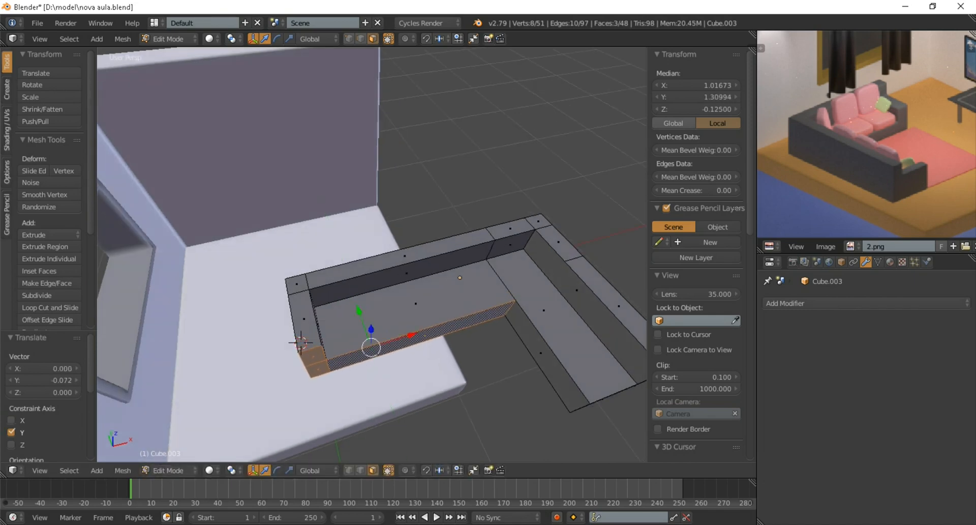
# Leave mesh editing and rotate the whole sofa 180° about the Z axis.
pyautogui.scroll(-2, 372, 255)
pyautogui.press('Tab')
pyautogui.moveTo(424, 325); pyautogui.dragTo(363, 303, button='middle')
pyautogui.scroll(-1, 372, 254)
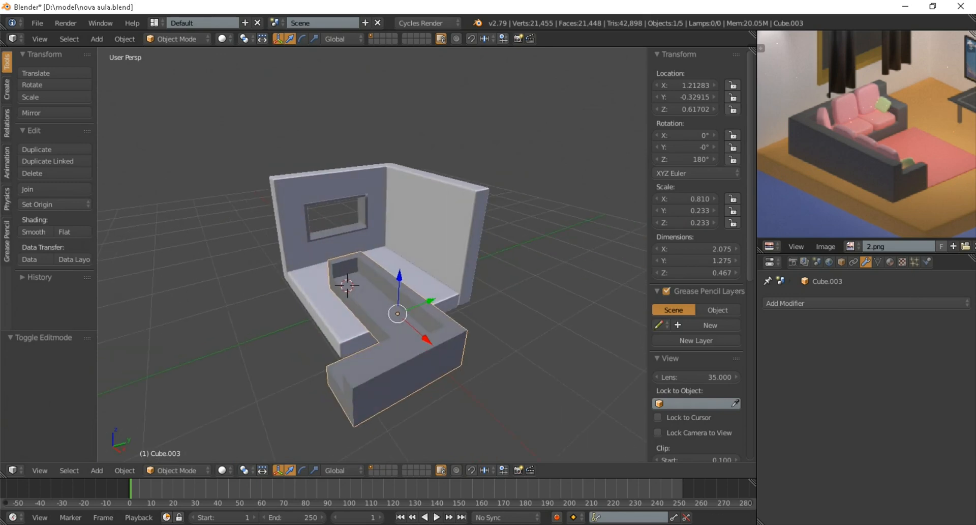
pyautogui.write('rz')
pyautogui.write('180')
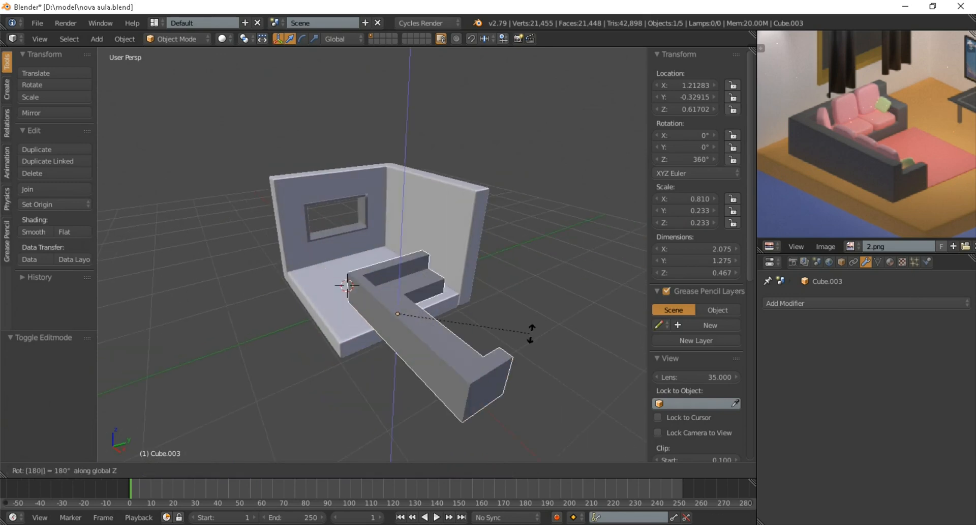
pyautogui.press('Return')
# Move the sofa -1.326 along X toward the window wall and -0.466 along Y to the floor's open edge.
pyautogui.moveTo(371, 290); pyautogui.dragTo(461, 300, button='middle')
pyautogui.moveTo(464, 301); pyautogui.dragTo(367, 285)
pyautogui.moveTo(368, 286); pyautogui.dragTo(302, 267, button='middle')
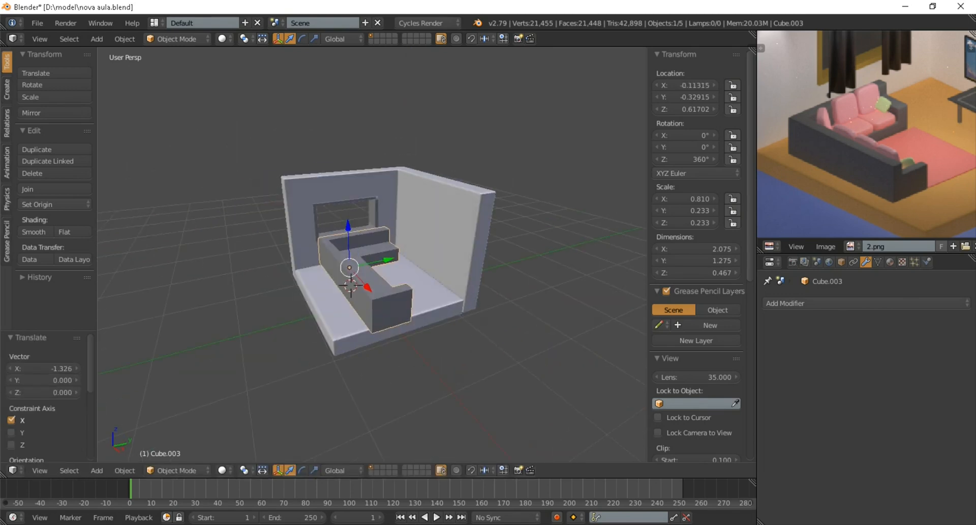
pyautogui.moveTo(388, 259); pyautogui.dragTo(358, 266)
pyautogui.moveTo(358, 267); pyautogui.dragTo(285, 278, button='middle')
pyautogui.scroll(3, 356, 279)
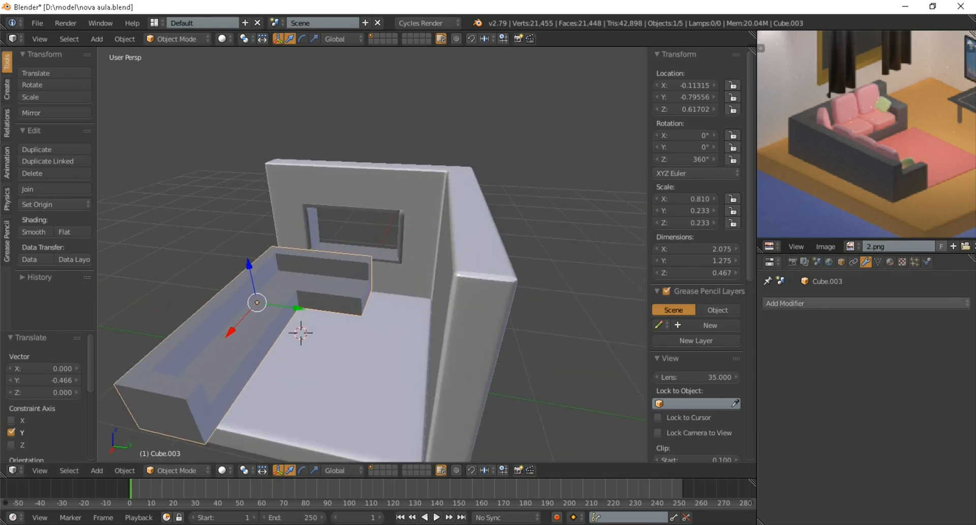
# Add a Bevel modifier and a Subdivision Surface modifier to the sofa.
pyautogui.click(866, 303)
pyautogui.click(744, 101)
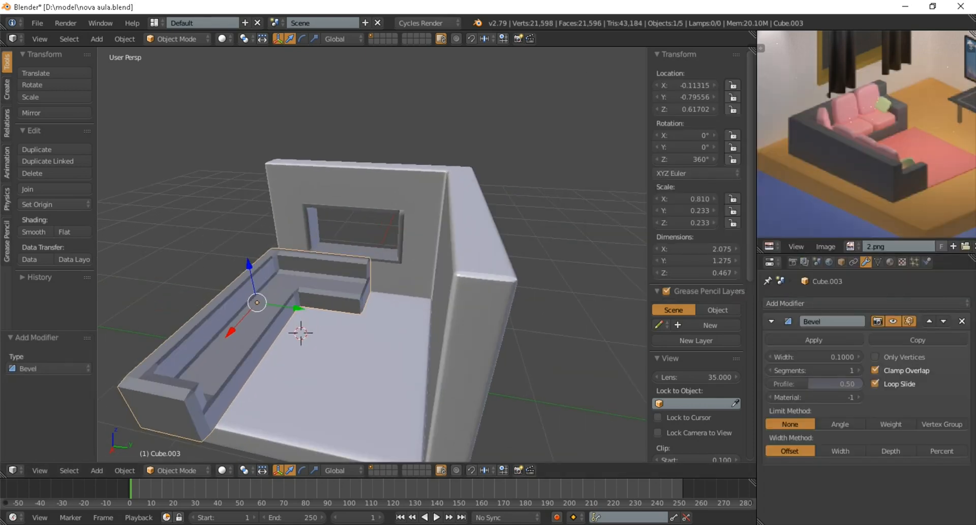
pyautogui.click(769, 303)
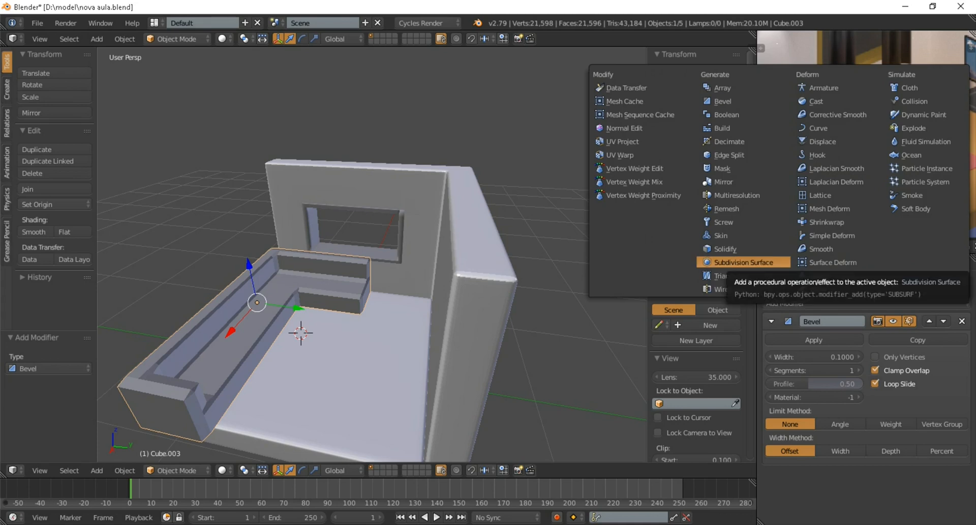
pyautogui.click(727, 262)
pyautogui.scroll(-2, 356, 279)
pyautogui.moveTo(356, 280); pyautogui.dragTo(316, 226, button='middle')
pyautogui.scroll(2, 439, 239)
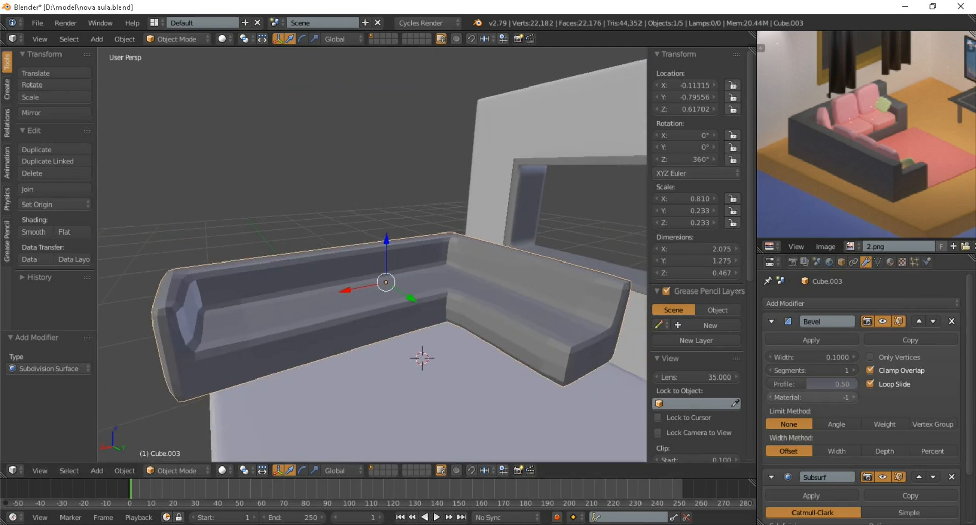
# Set the sofa's Subdivision Surface view level to 2 and its Bevel segments to 2.
pyautogui.scroll(-3, 839, 432)
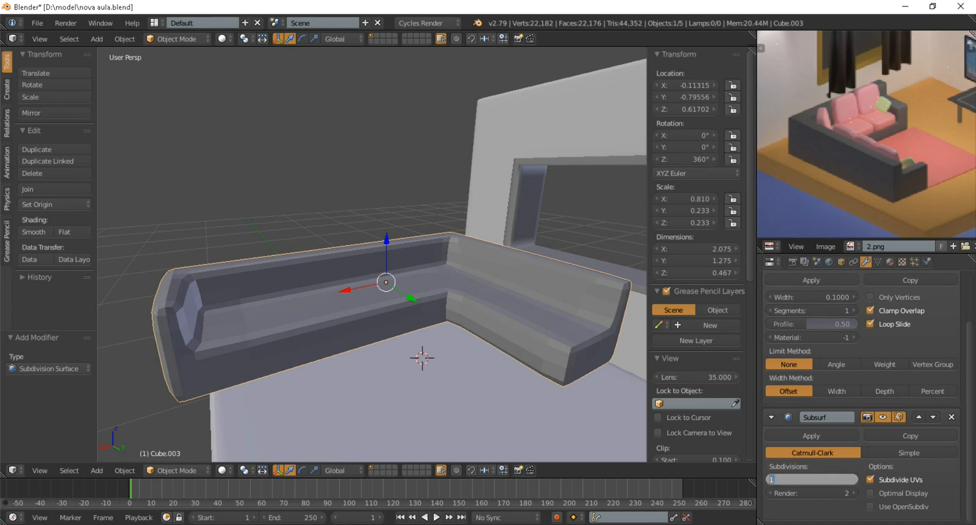
pyautogui.press('Return')
pyautogui.moveTo(386, 264)
pyautogui.mouseDown(button='middle')
pyautogui.moveTo(356, 262)
pyautogui.moveTo(427, 295)
pyautogui.moveTo(376, 262)
pyautogui.mouseUp(button='middle')
pyautogui.scroll(2, 828, 325)
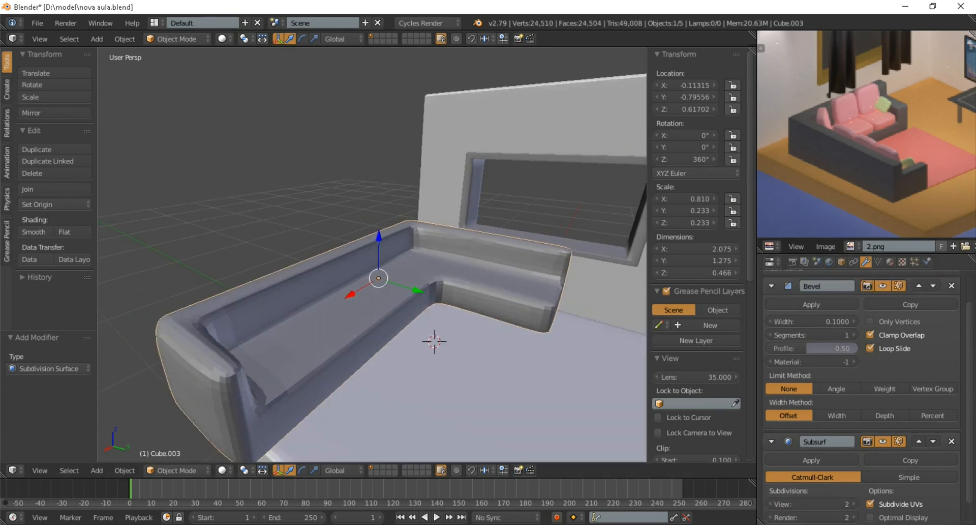
pyautogui.click(811, 359)
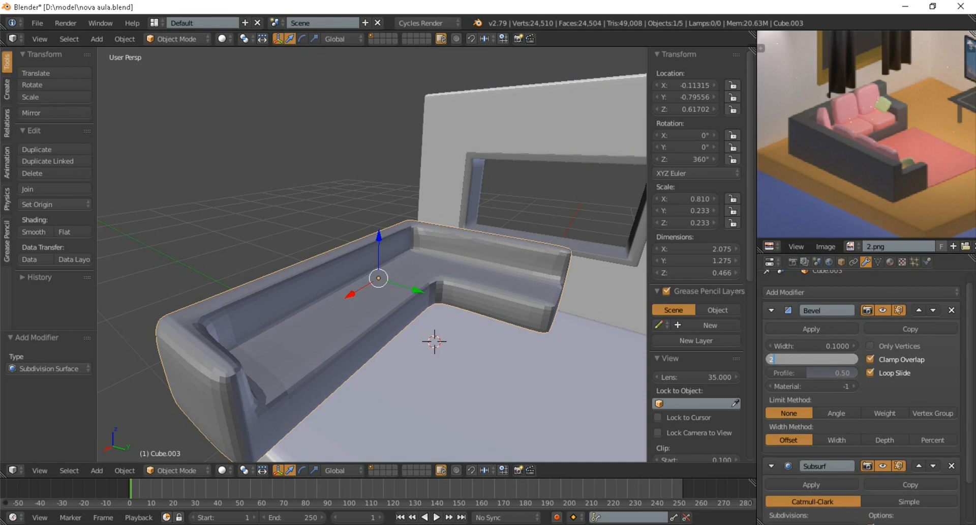
pyautogui.press('Return')
pyautogui.moveTo(387, 275); pyautogui.dragTo(409, 260, button='middle')
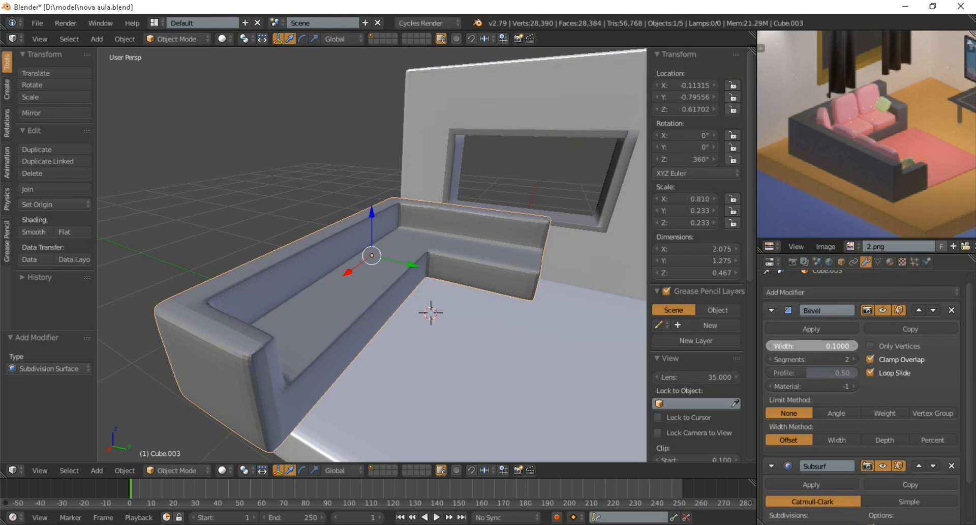
# Set the sofa's Bevel width to 0.0720 for tighter rounded edges.
pyautogui.moveTo(812, 346); pyautogui.dragTo(818, 346)
pyautogui.moveTo(812, 346); pyautogui.dragTo(806, 346)
pyautogui.scroll(-1, 372, 255)
pyautogui.scroll(1, 371, 254)
pyautogui.scroll(-4, 371, 255)
pyautogui.scroll(3, 371, 255)
# Apply smooth shading to the sofa and save the file.
pyautogui.moveTo(406, 285); pyautogui.dragTo(387, 282, button='middle')
pyautogui.scroll(2, 372, 254)
pyautogui.scroll(-2, 372, 255)
pyautogui.scroll(-3, 422, 287)
pyautogui.scroll(3, 386, 282)
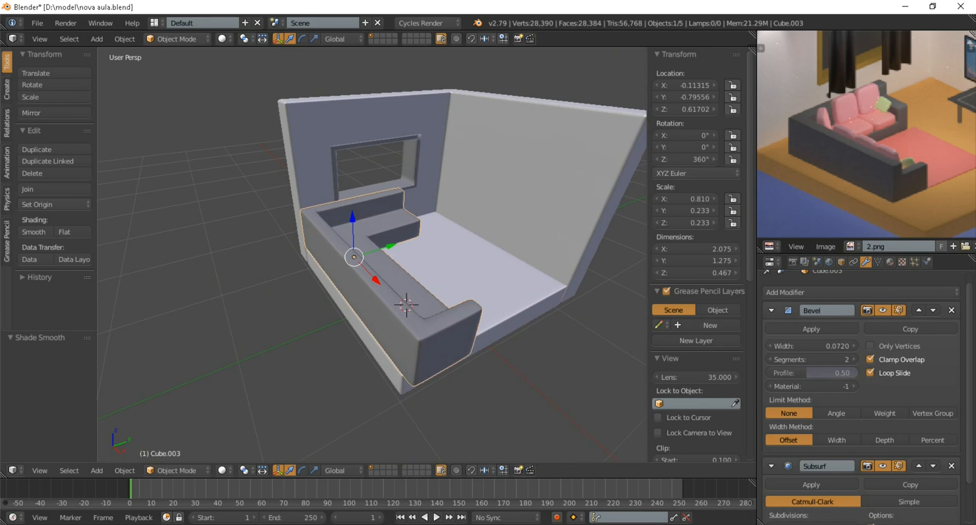
pyautogui.scroll(1, 386, 282)
pyautogui.hotkey('ctrl', 's')
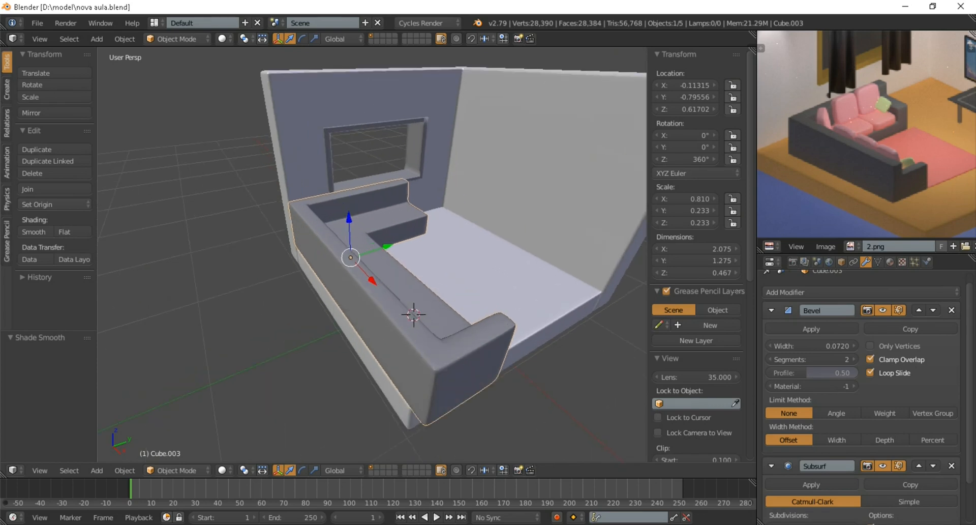
# Add a cube near the armrest and scale it down uniformly to about 0.192 as a seat cushion.
pyautogui.hotkey('shift', 'a')
pyautogui.click(455, 328)
pyautogui.press('s')
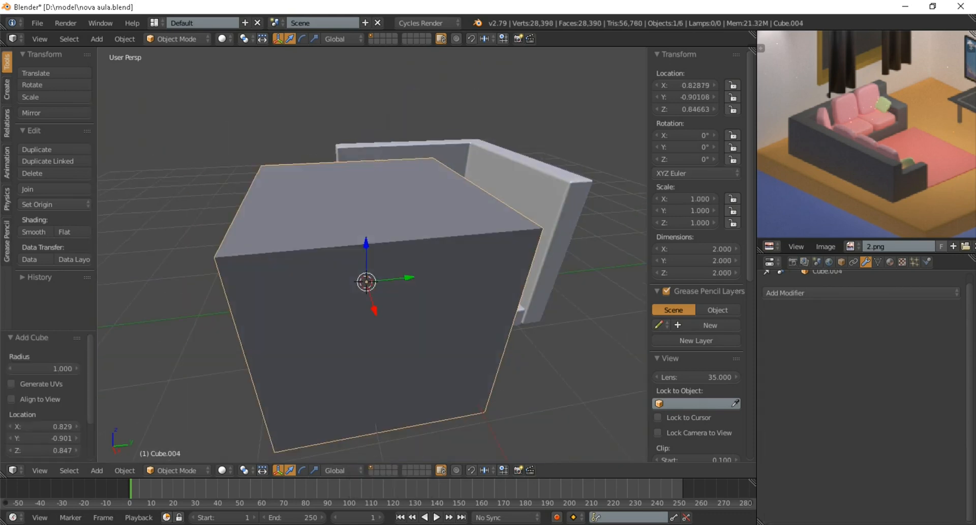
pyautogui.click(417, 295)
pyautogui.moveTo(416, 295); pyautogui.dragTo(372, 302, button='middle')
pyautogui.scroll(4, 372, 302)
pyautogui.press('s')
pyautogui.click(342, 296)
# Move the cushion cube 0.242 along Y over the seat and flatten it to a Z scale of about 0.040.
pyautogui.moveTo(318, 285); pyautogui.dragTo(356, 293)
pyautogui.moveTo(356, 293); pyautogui.dragTo(381, 330, button='middle')
pyautogui.moveTo(380, 330); pyautogui.dragTo(413, 317, button='middle')
pyautogui.press('s')
pyautogui.press('z')
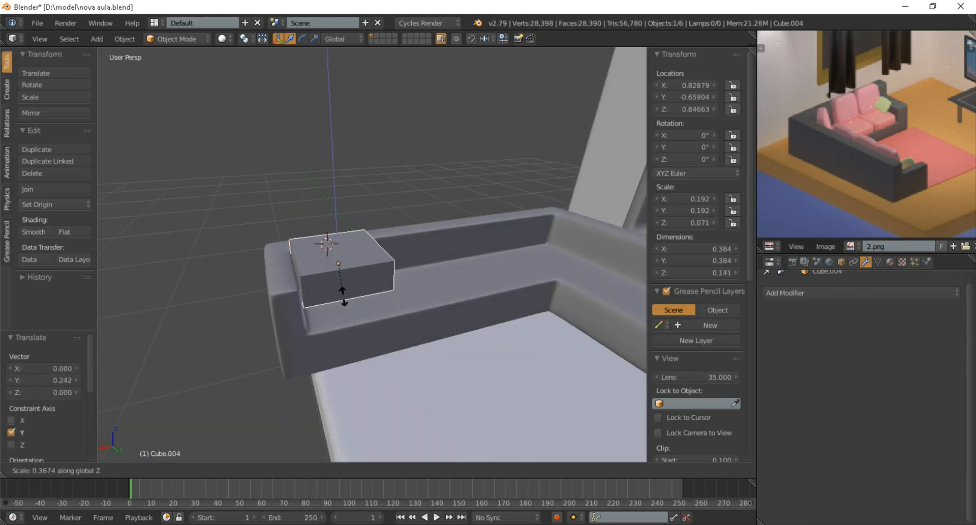
pyautogui.click(340, 282)
# Lower the cushion 0.163 along Z onto the seat and shift it -0.023 along X.
pyautogui.press('g')
pyautogui.press('z')
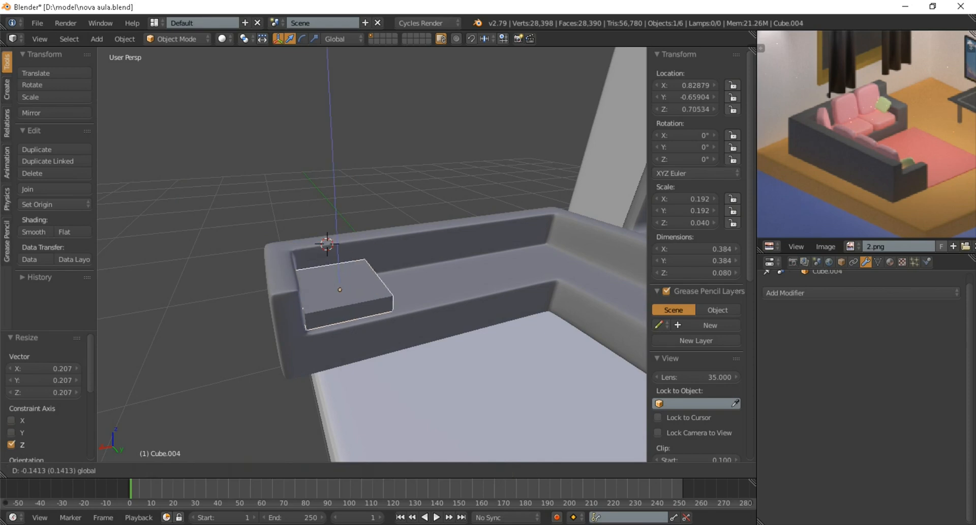
pyautogui.press('Return')
pyautogui.press('g')
pyautogui.press('x')
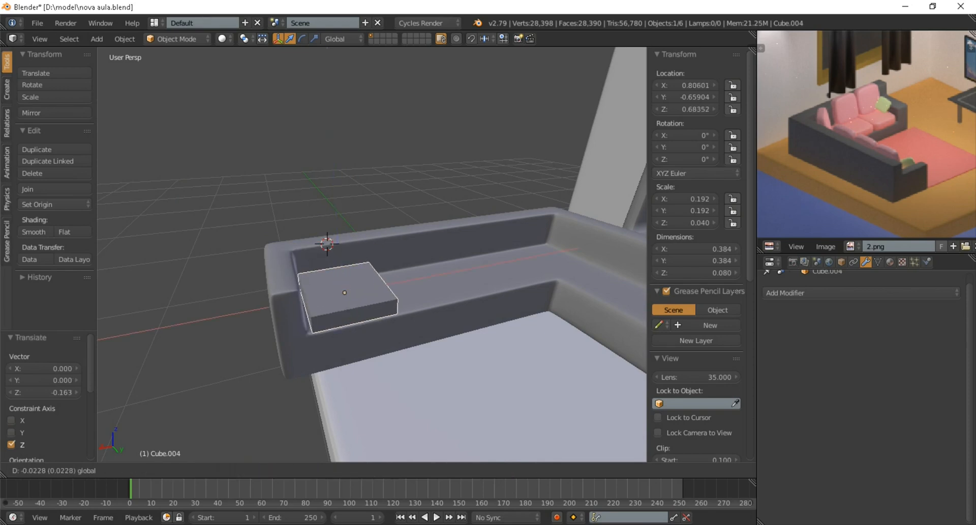
pyautogui.press('Return')
pyautogui.moveTo(372, 254); pyautogui.dragTo(509, 244, button='middle')
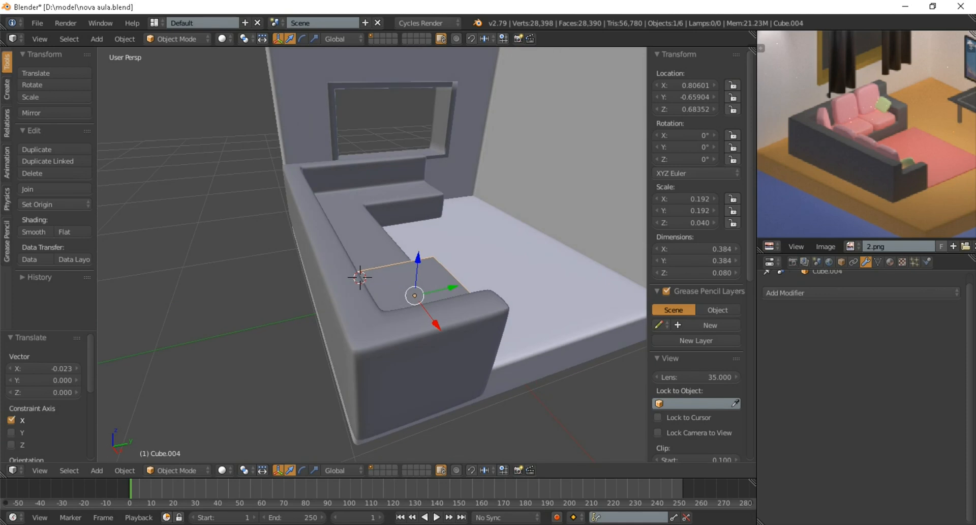
# Select all top faces of the backrests on both sofa sections and extrude them up to a local Z of about 1.516.
pyautogui.rightClick(396, 345)
pyautogui.scroll(-3, 372, 254)
pyautogui.scroll(3, 372, 254)
pyautogui.moveTo(372, 254); pyautogui.dragTo(356, 294, button='middle')
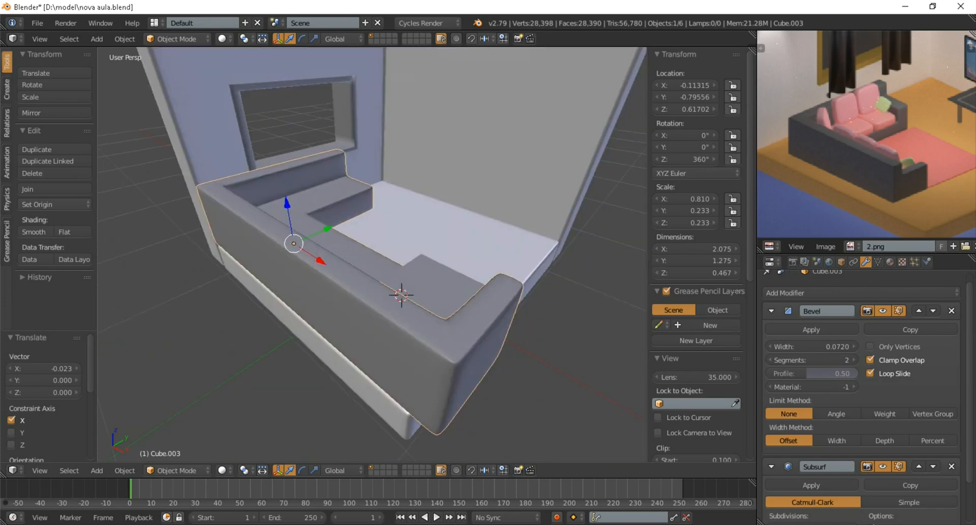
pyautogui.moveTo(373, 254); pyautogui.dragTo(323, 235, button='middle')
pyautogui.press('Tab')
pyautogui.moveTo(373, 255); pyautogui.dragTo(383, 258, button='middle')
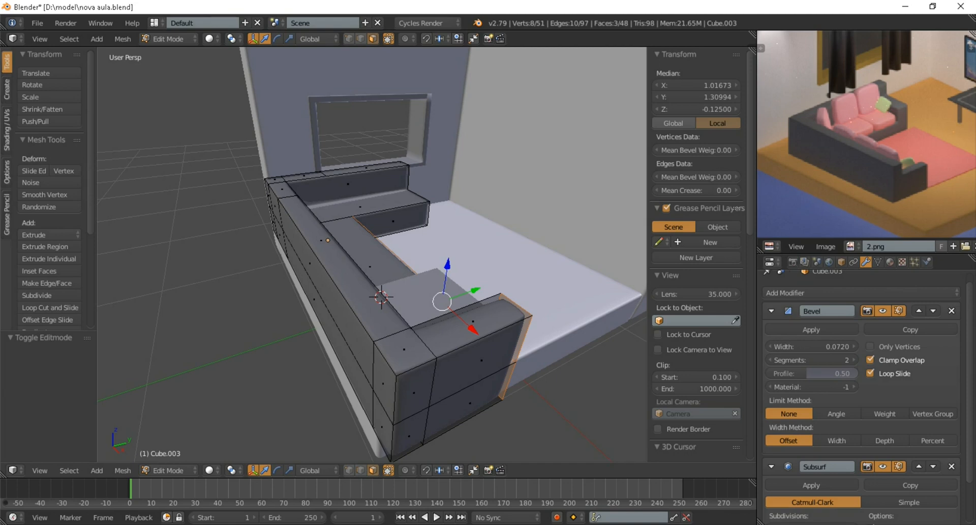
pyautogui.moveTo(372, 254); pyautogui.dragTo(407, 270, button='middle')
pyautogui.rightClick(483, 359)
pyautogui.keyDown('shift'); pyautogui.rightClick(325, 264); pyautogui.keyUp('shift')
pyautogui.moveTo(326, 265); pyautogui.dragTo(598, 229, button='middle')
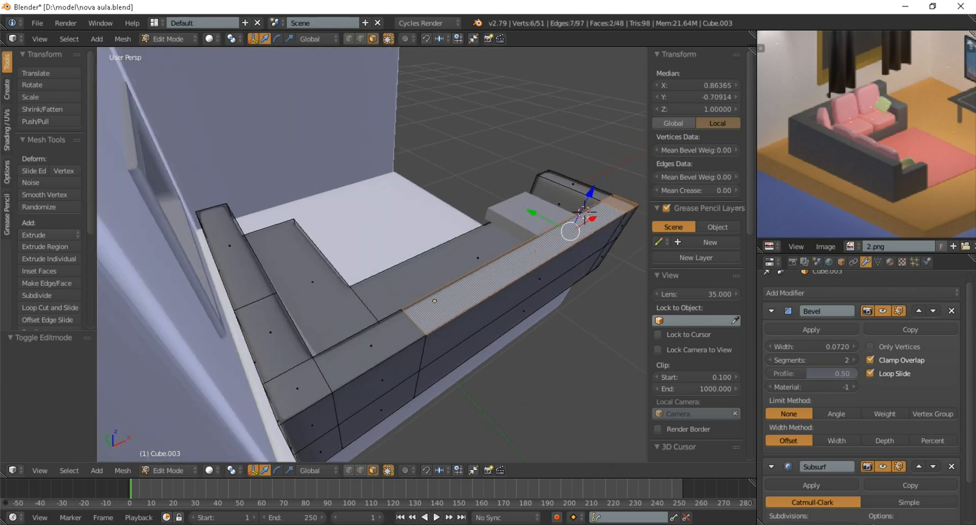
pyautogui.keyDown('shift'); pyautogui.rightClick(370, 345); pyautogui.keyUp('shift')
pyautogui.keyDown('shift'); pyautogui.rightClick(297, 388); pyautogui.keyUp('shift')
pyautogui.keyDown('shift'); pyautogui.rightClick(270, 332); pyautogui.keyUp('shift')
pyautogui.moveTo(271, 332); pyautogui.dragTo(158, 348, button='middle')
pyautogui.keyDown('shift'); pyautogui.moveTo(326, 254); pyautogui.dragTo(264, 282, button='middle'); pyautogui.keyUp('shift')
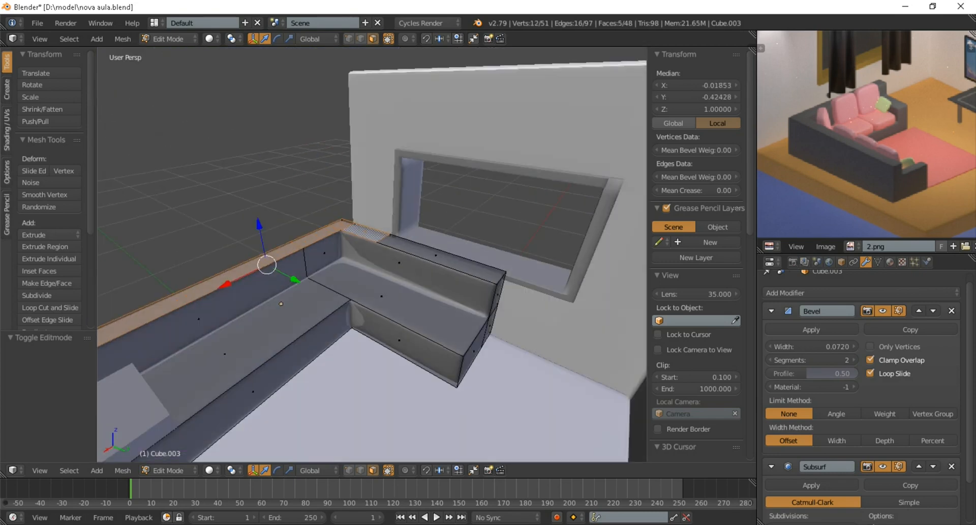
pyautogui.keyDown('shift'); pyautogui.rightClick(435, 255); pyautogui.keyUp('shift')
pyautogui.scroll(-4, 435, 255)
pyautogui.moveTo(436, 255); pyautogui.dragTo(486, 251, button='middle')
pyautogui.press('e')
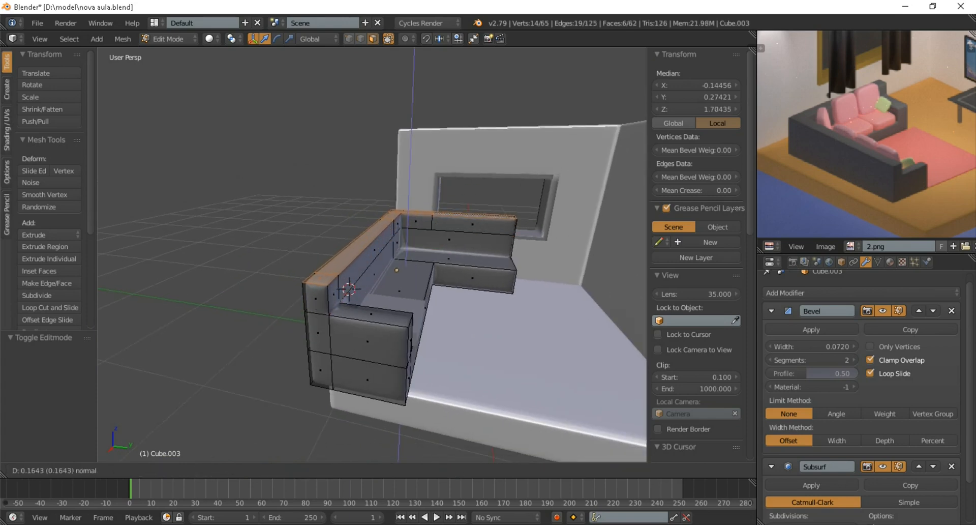
pyautogui.click(486, 232)
pyautogui.press('Tab')
pyautogui.moveTo(486, 231); pyautogui.dragTo(448, 246, button='middle')
# Try adding an edge loop near the open end of the sofa's short section, and undo it.
pyautogui.rightClick(445, 275)
pyautogui.press('Tab')
pyautogui.press('Tab')
pyautogui.rightClick(460, 261)
pyautogui.press('Tab')
pyautogui.scroll(1, 440, 239)
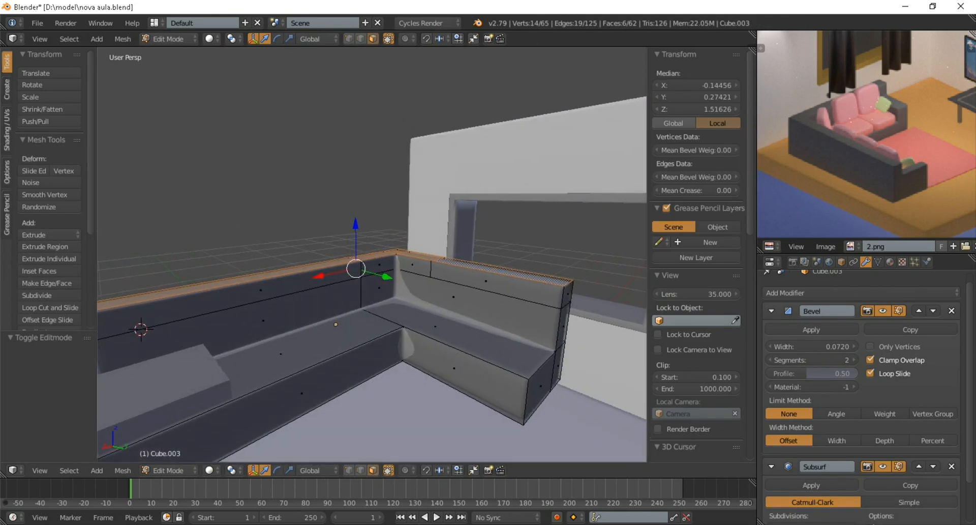
pyautogui.hotkey('ctrl', 'r')
pyautogui.click(454, 367)
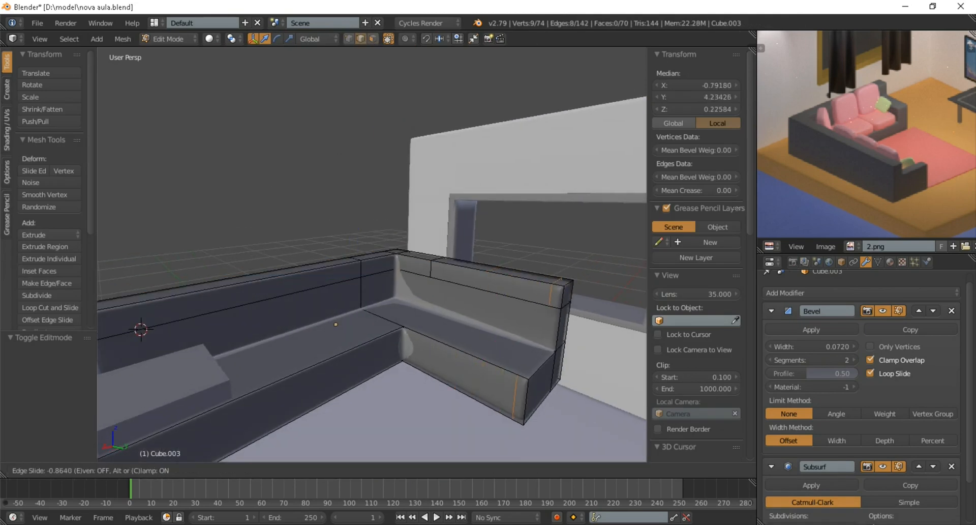
pyautogui.rightClick(483, 364)
pyautogui.hotkey('ctrl', 'z')
pyautogui.moveTo(472, 258); pyautogui.dragTo(417, 259, button='middle')
pyautogui.scroll(-2, 418, 259)
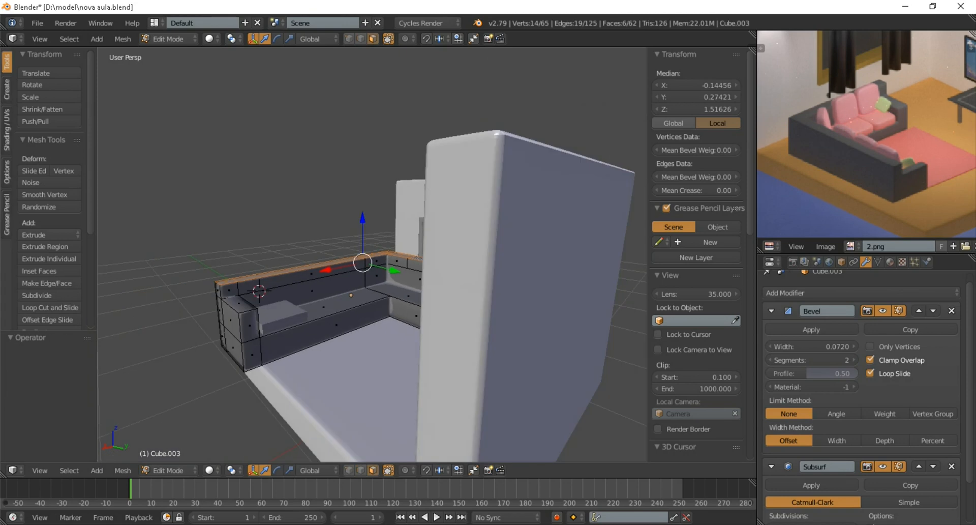
pyautogui.press('Tab')
# Add a Bevel modifier and a Subdivision Surface modifier to the seat cushion.
pyautogui.moveTo(418, 258); pyautogui.dragTo(473, 242, button='middle')
pyautogui.rightClick(407, 315)
pyautogui.moveTo(407, 315); pyautogui.dragTo(363, 314, button='middle')
pyautogui.click(860, 293)
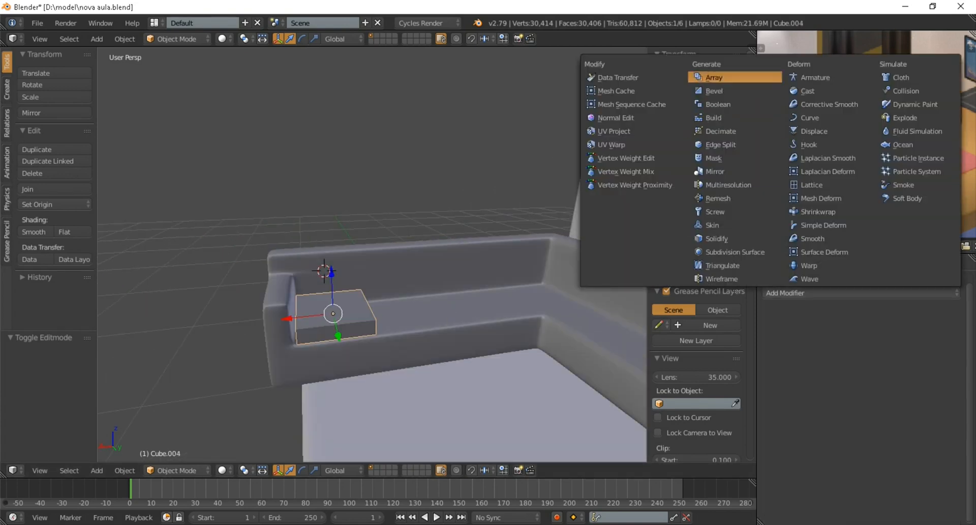
pyautogui.click(714, 91)
pyautogui.click(860, 292)
pyautogui.click(735, 252)
pyautogui.moveTo(406, 285)
pyautogui.mouseDown(button='middle')
pyautogui.moveTo(478, 300)
pyautogui.moveTo(428, 285)
pyautogui.moveTo(402, 291)
pyautogui.mouseUp(button='middle')
pyautogui.scroll(-3, 477, 300)
pyautogui.scroll(3, 428, 284)
# Set the cushion's Subdivision Surface view level to 2 and its Bevel segments to 2.
pyautogui.scroll(-3, 812, 359)
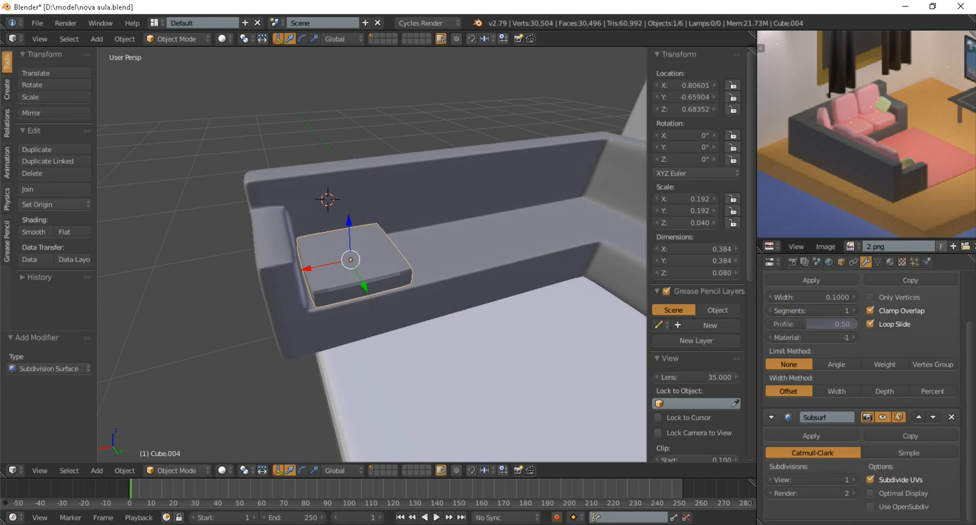
pyautogui.click(812, 479)
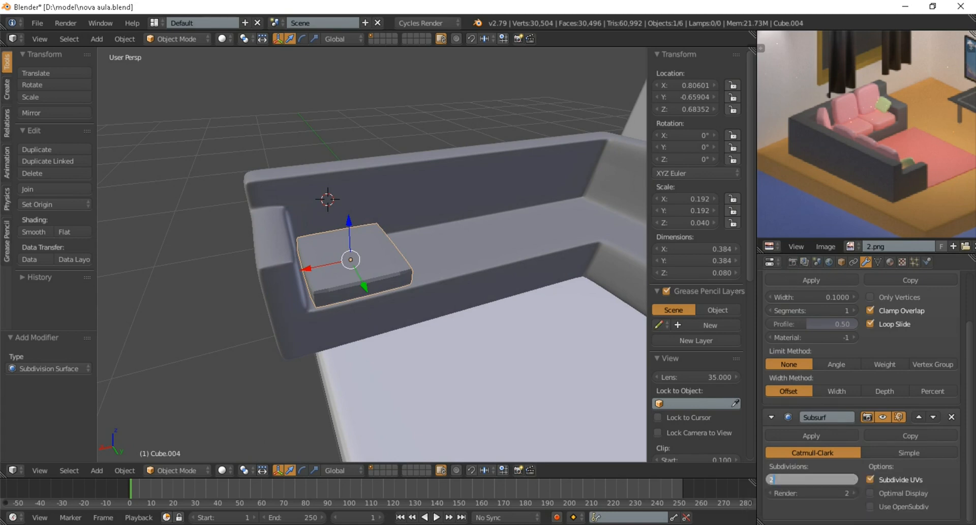
pyautogui.press('Return')
pyautogui.moveTo(457, 285); pyautogui.dragTo(477, 305, button='middle')
pyautogui.scroll(1, 812, 334)
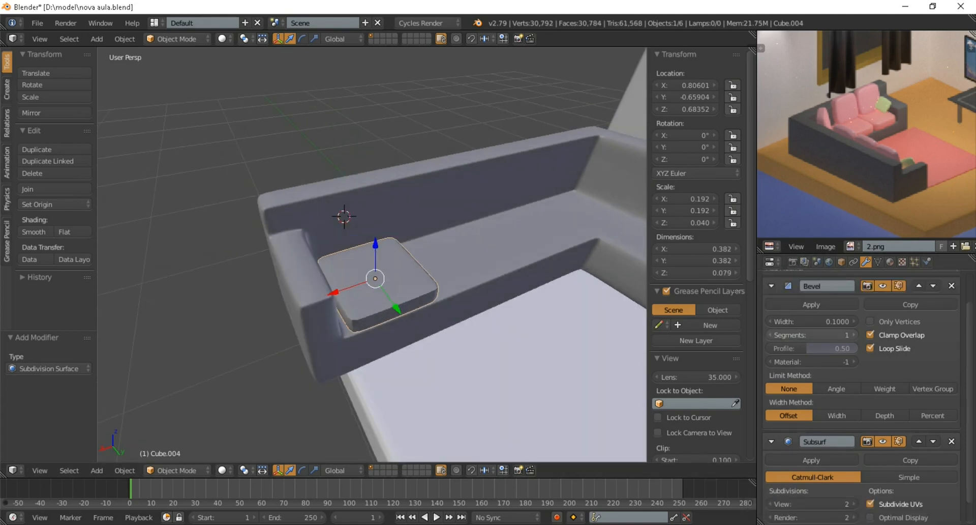
pyautogui.write('2')
pyautogui.press('Return')
# Increase the cushion's Bevel width to 0.4020 and apply smooth shading to it.
pyautogui.moveTo(387, 277)
pyautogui.mouseDown(button='middle')
pyautogui.moveTo(427, 272)
pyautogui.moveTo(397, 281)
pyautogui.mouseUp(button='middle')
pyautogui.scroll(4, 407, 277)
pyautogui.moveTo(812, 322); pyautogui.dragTo(950, 321)
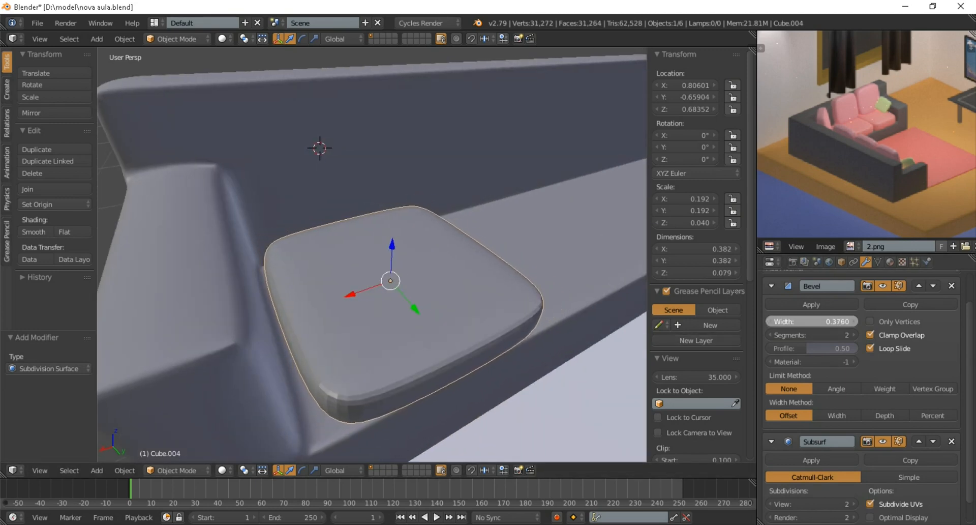
pyautogui.scroll(-4, 371, 254)
pyautogui.moveTo(387, 254); pyautogui.dragTo(335, 290, button='middle')
pyautogui.scroll(-3, 372, 255)
pyautogui.scroll(3, 372, 254)
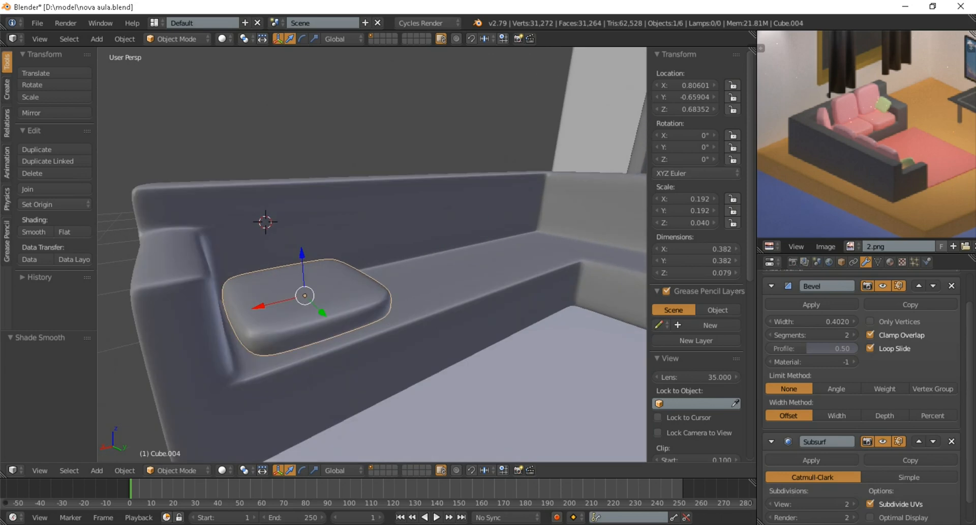
# Lower the cushion along Z to about 0.651 so that it rests on the sofa seat.
pyautogui.press('g')
pyautogui.press('z')
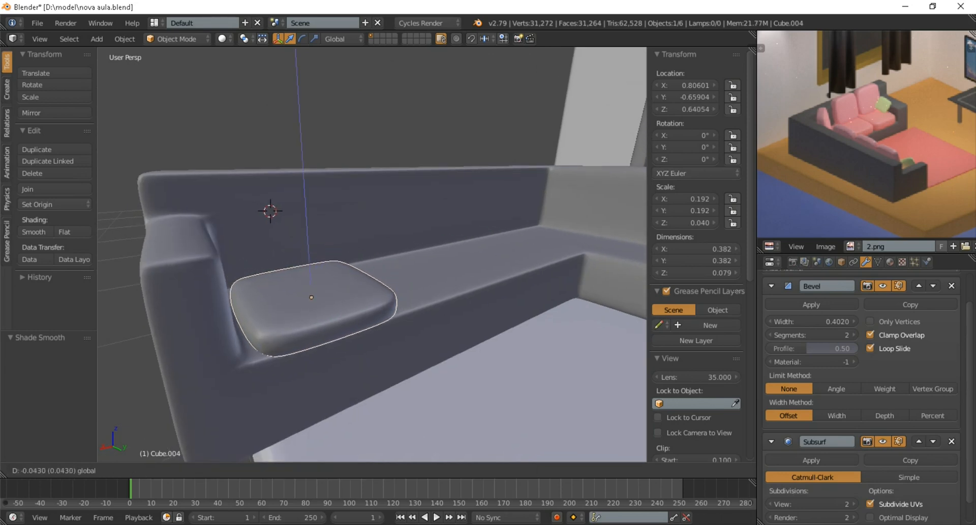
pyautogui.press('Return')
pyautogui.scroll(-3, 372, 254)
pyautogui.moveTo(372, 254); pyautogui.dragTo(363, 283, button='middle')
# Duplicate the seat cushion in place and rotate the copy 90° about X to stand as a back cushion.
pyautogui.hotkey('shift', 'd')
pyautogui.press('Escape')
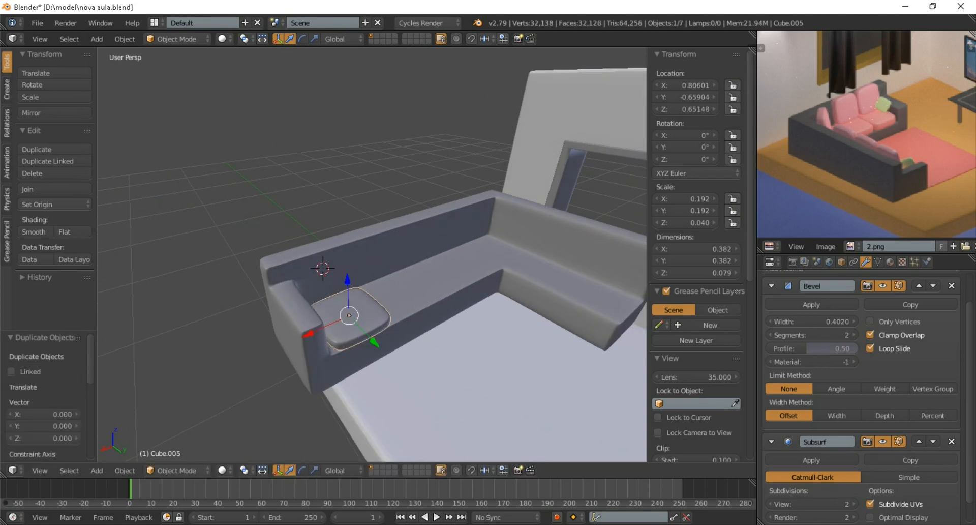
pyautogui.press('r')
pyautogui.press('x')
pyautogui.press('9')
pyautogui.press('0')
pyautogui.press('Return')
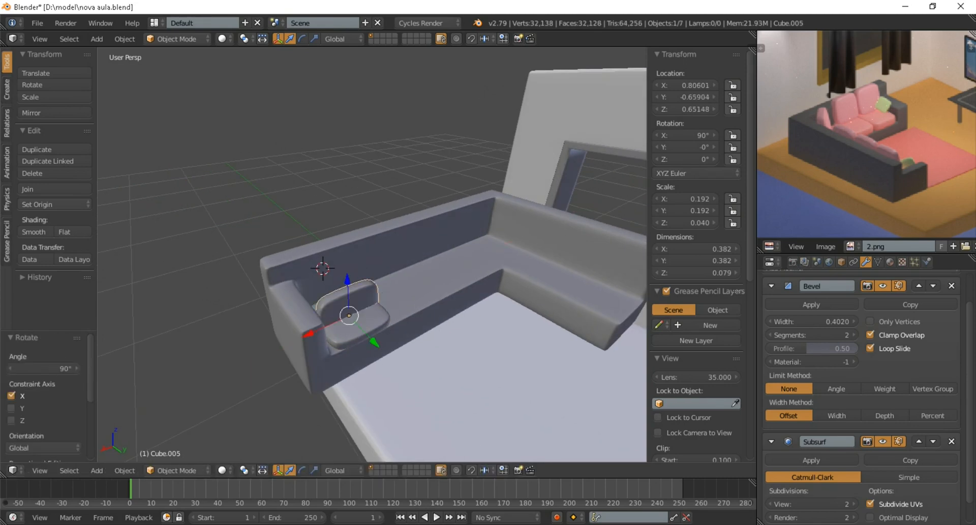
# Move the upright back cushion along Y to about -0.831 and raise it along Z to about 0.864.
pyautogui.press('g')
pyautogui.press('y')
pyautogui.press('Return')
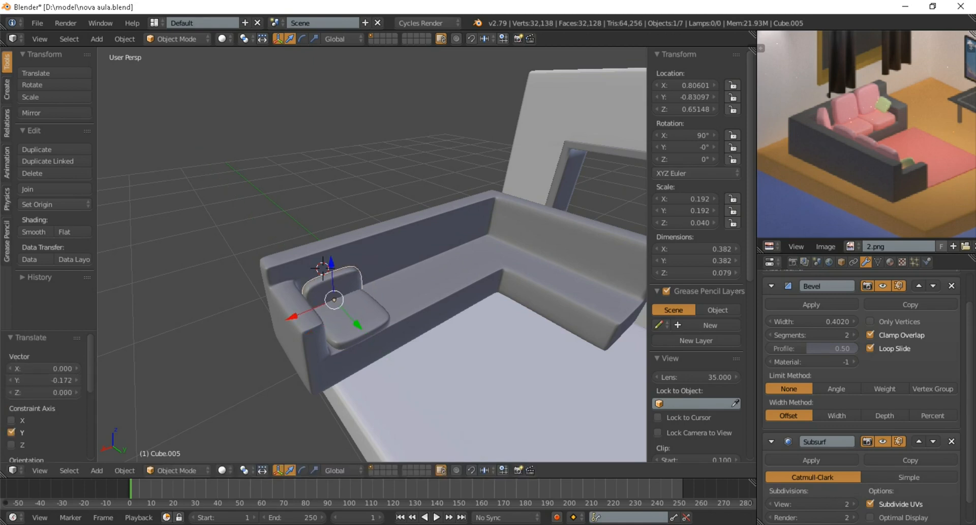
pyautogui.press('g')
pyautogui.press('z')
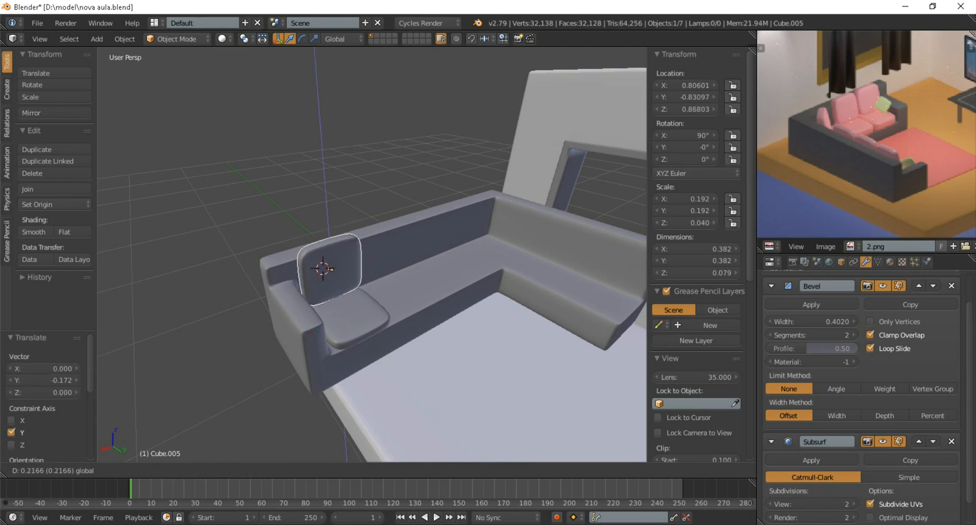
pyautogui.press('Return')
pyautogui.scroll(2, 373, 254)
# Fine-tune the back cushion's position to about 0.813 along X and -0.839 along Y, against the sofa's backrest.
pyautogui.press('g')
pyautogui.press('x')
pyautogui.press('Return')
pyautogui.moveTo(372, 254); pyautogui.dragTo(279, 325, button='middle')
pyautogui.press('g')
pyautogui.press('y')
pyautogui.press('Return')
pyautogui.scroll(-2, 372, 254)
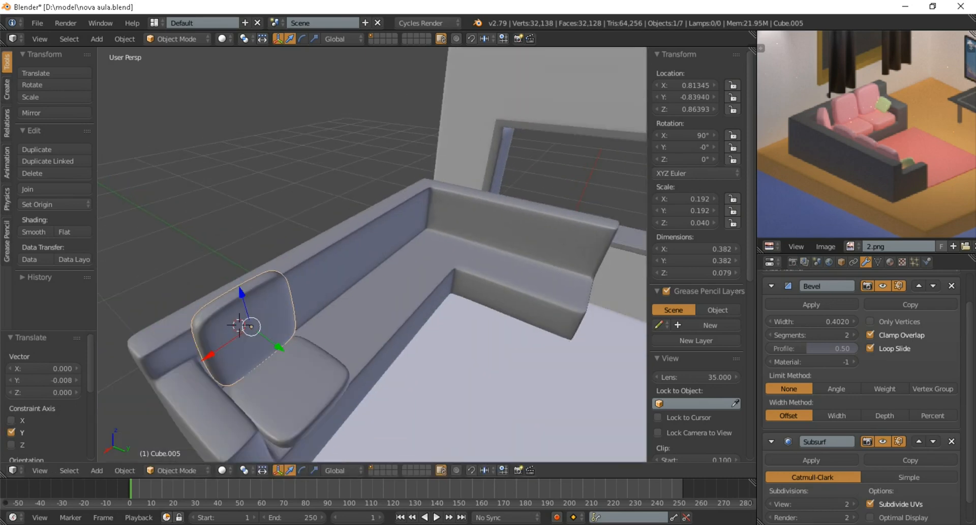
# Compare the modelled room with the reference image, examining its sofa cushions, curtains, TV table and lamp.
pyautogui.scroll(-2, 372, 254)
pyautogui.scroll(-4, 373, 254)
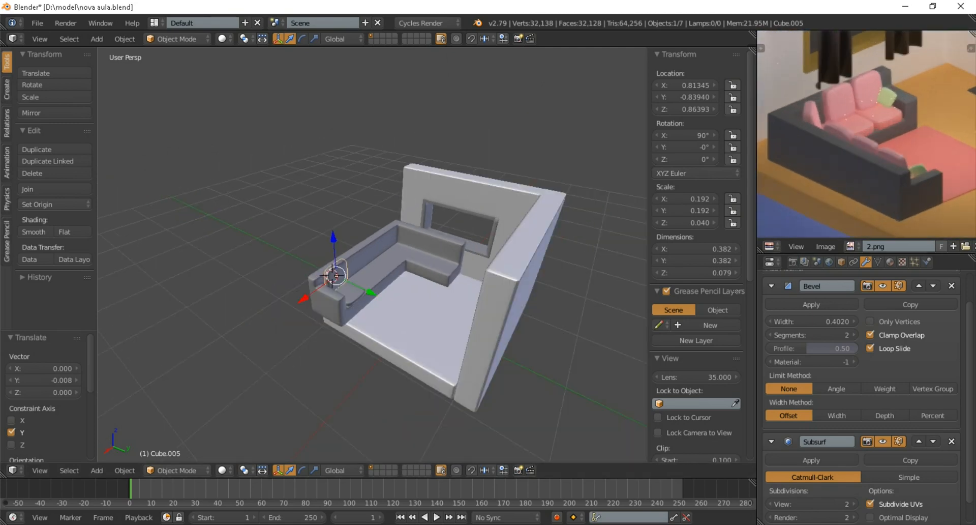
pyautogui.scroll(-3, 372, 254)
pyautogui.moveTo(372, 254); pyautogui.dragTo(305, 257, button='middle')
pyautogui.moveTo(305, 257); pyautogui.dragTo(335, 274, button='middle')
pyautogui.scroll(3, 355, 244)
pyautogui.scroll(-3, 794, 168)
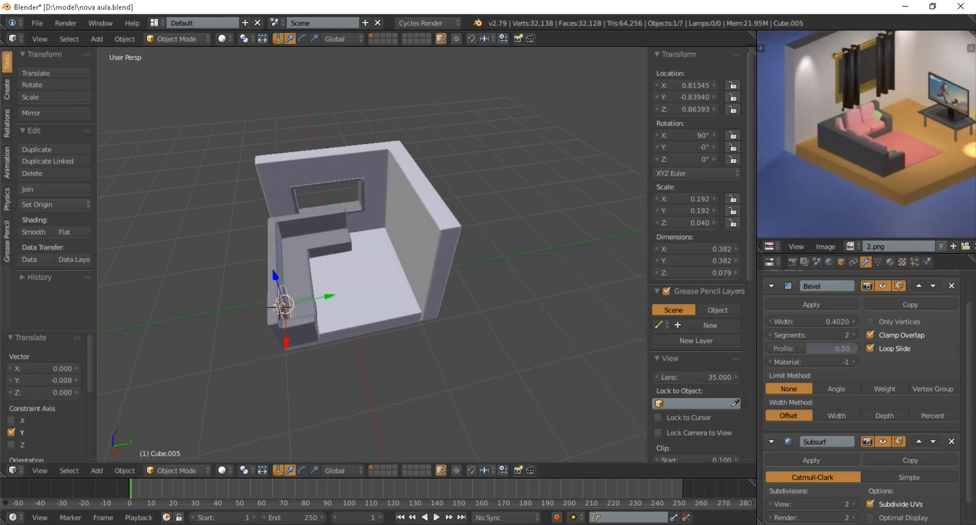
pyautogui.scroll(4, 867, 134)
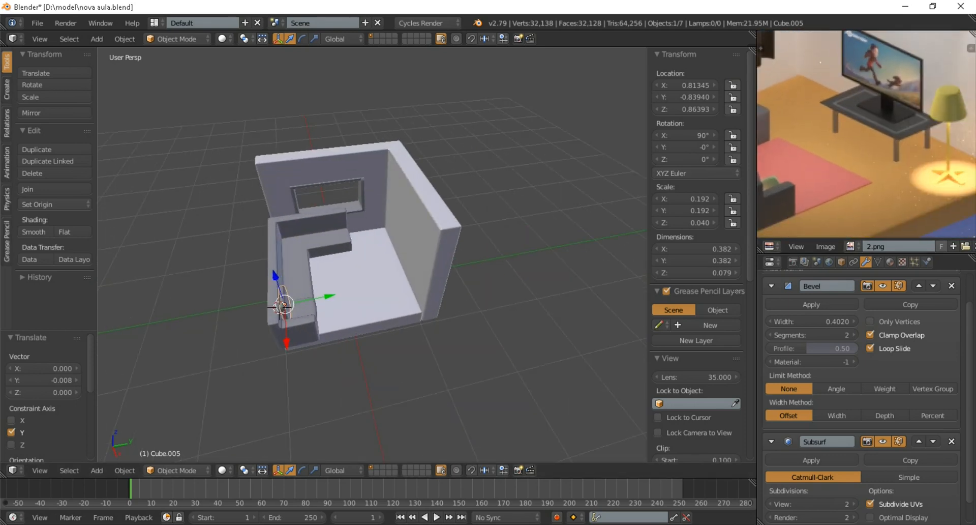
pyautogui.scroll(-4, 867, 134)
pyautogui.scroll(4, 839, 112)
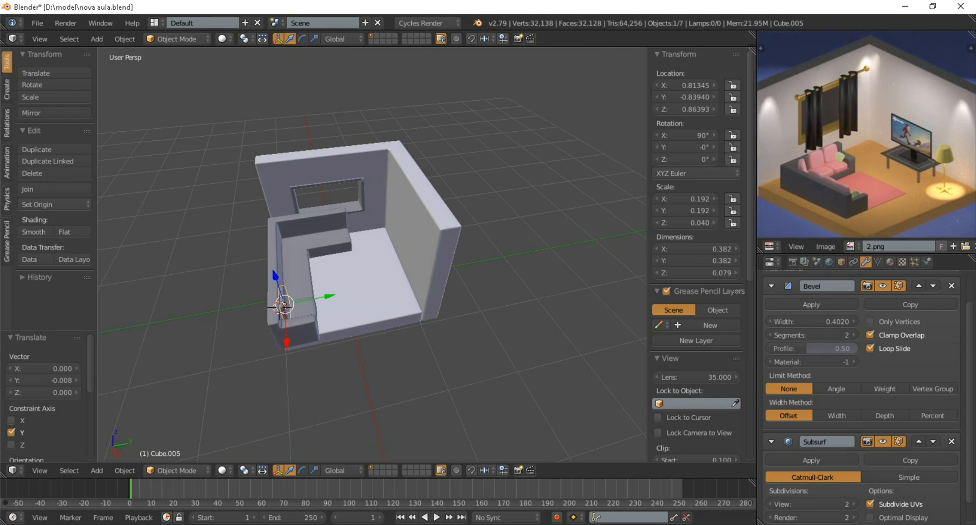
pyautogui.scroll(3, 866, 134)
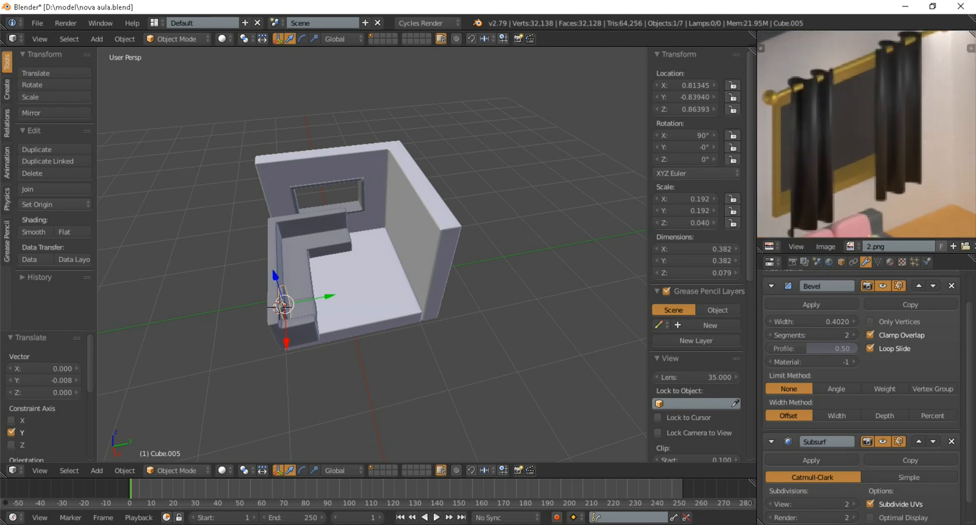
pyautogui.scroll(-4, 866, 134)
pyautogui.scroll(5, 866, 134)
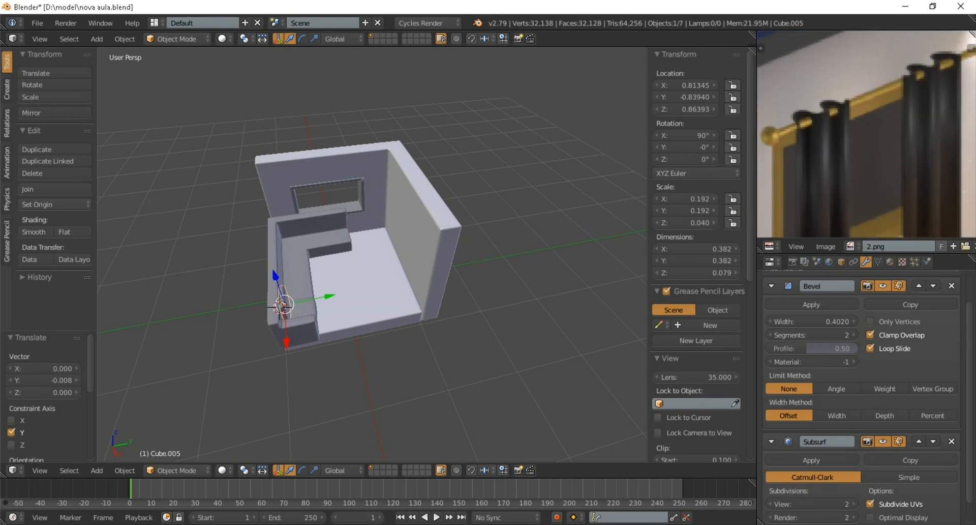
pyautogui.scroll(-3, 867, 134)
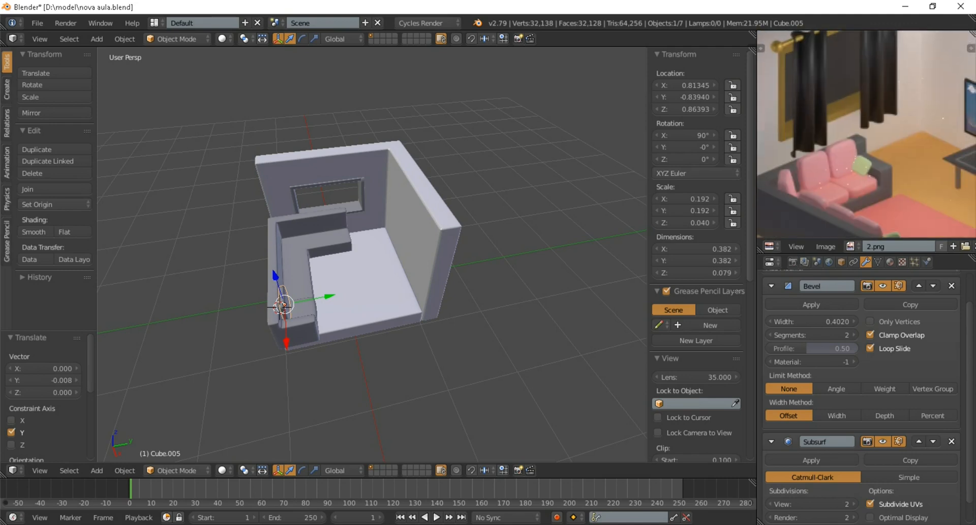
pyautogui.scroll(-1, 866, 261)
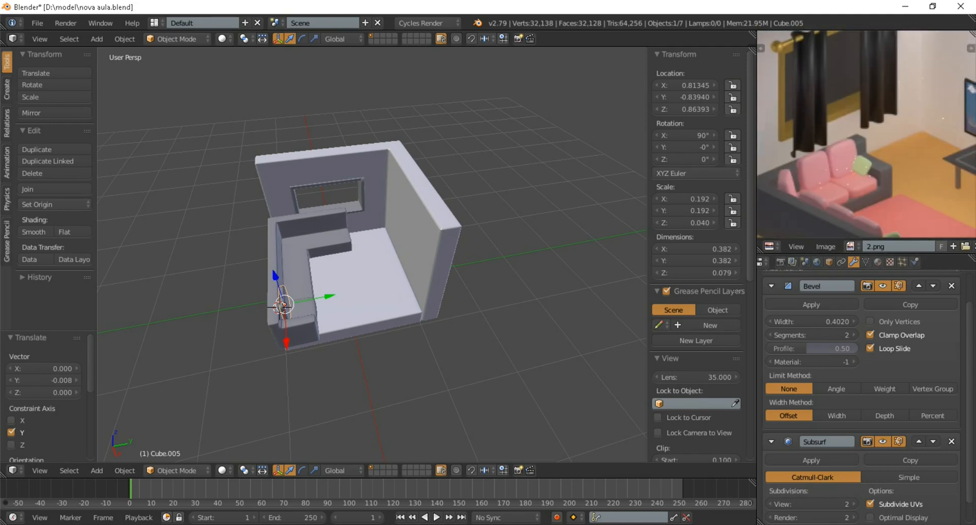
pyautogui.moveTo(866, 168); pyautogui.dragTo(854, 100, button='middle')
pyautogui.scroll(2, 867, 135)
pyautogui.moveTo(866, 134); pyautogui.dragTo(857, 129, button='middle')
# Duplicate the back cushion in place and scale the copy down by a factor of about 0.72.
pyautogui.moveTo(372, 254); pyautogui.dragTo(359, 239, button='middle')
pyautogui.scroll(3, 372, 254)
pyautogui.scroll(4, 372, 254)
pyautogui.hotkey('shift', 'd')
pyautogui.press('Return')
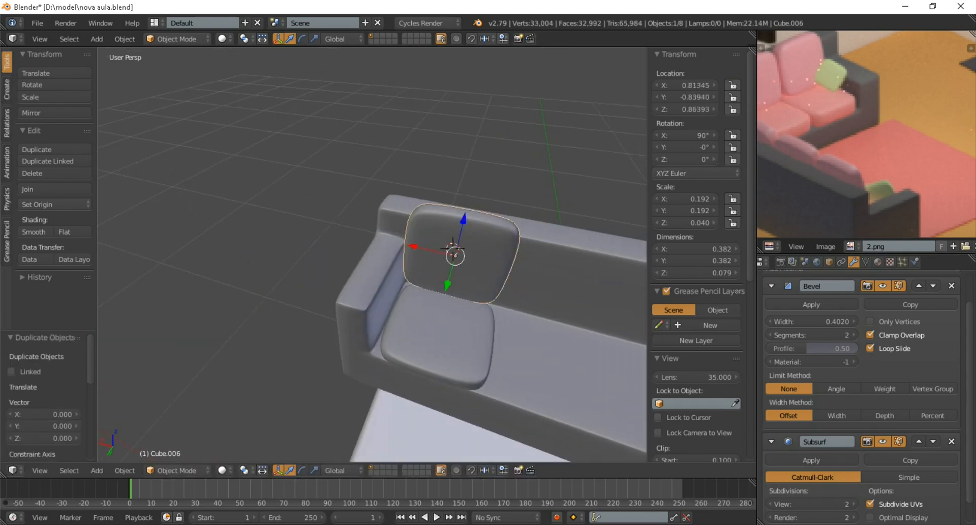
pyautogui.scroll(-1, 537, 244)
pyautogui.moveTo(537, 255); pyautogui.dragTo(537, 243, button='middle')
pyautogui.press('s')
pyautogui.click(508, 245)
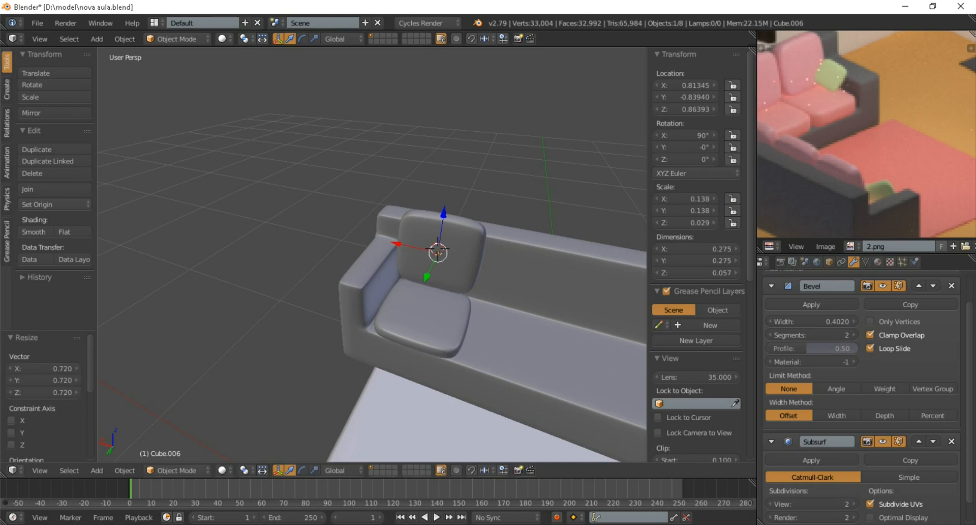
# Bring the small cushion forward along Y to about -0.505 and scale it down to about 0.102 in X and Y.
pyautogui.press('g')
pyautogui.press('y')
pyautogui.click(499, 270)
pyautogui.press('s')
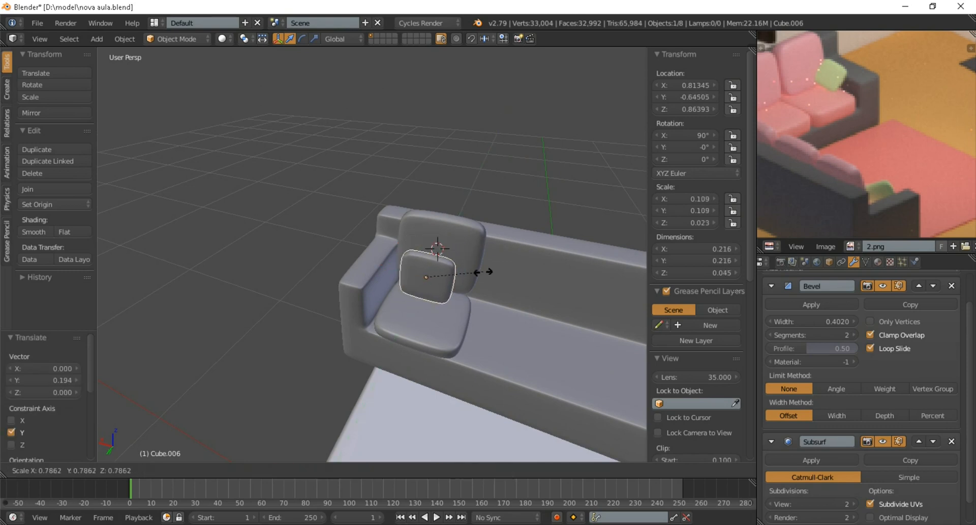
pyautogui.click(481, 272)
pyautogui.press('g')
pyautogui.press('y')
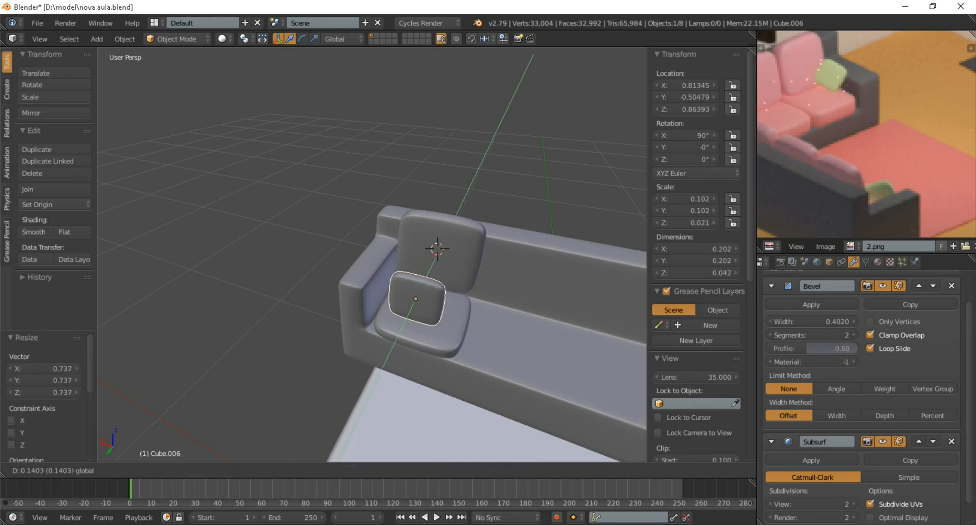
pyautogui.click(467, 300)
# Shift the small cushion along X to about 0.943 and lower it along Z to about 0.774.
pyautogui.moveTo(468, 300); pyautogui.dragTo(496, 270, button='middle')
pyautogui.scroll(3, 496, 269)
pyautogui.press('g')
pyautogui.press('x')
pyautogui.click(435, 270)
pyautogui.moveTo(435, 270); pyautogui.dragTo(391, 289, button='middle')
pyautogui.press('g')
pyautogui.press('z')
pyautogui.click(406, 307)
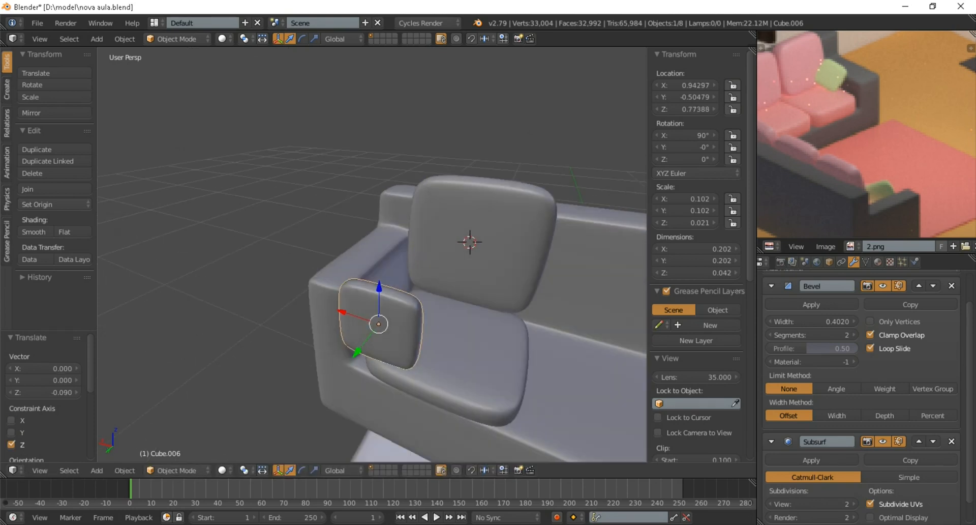
# Move the small cushion along Y to about -0.554 and rotate it freely to about 126°, -17.4°, 40.3°.
pyautogui.press('g')
pyautogui.press('y')
pyautogui.press('Return')
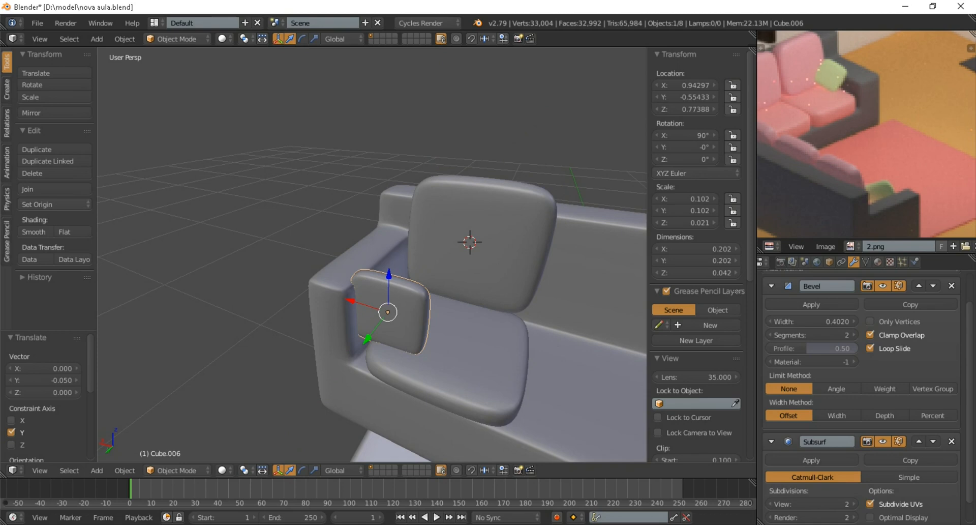
pyautogui.press('r')
pyautogui.press('r')
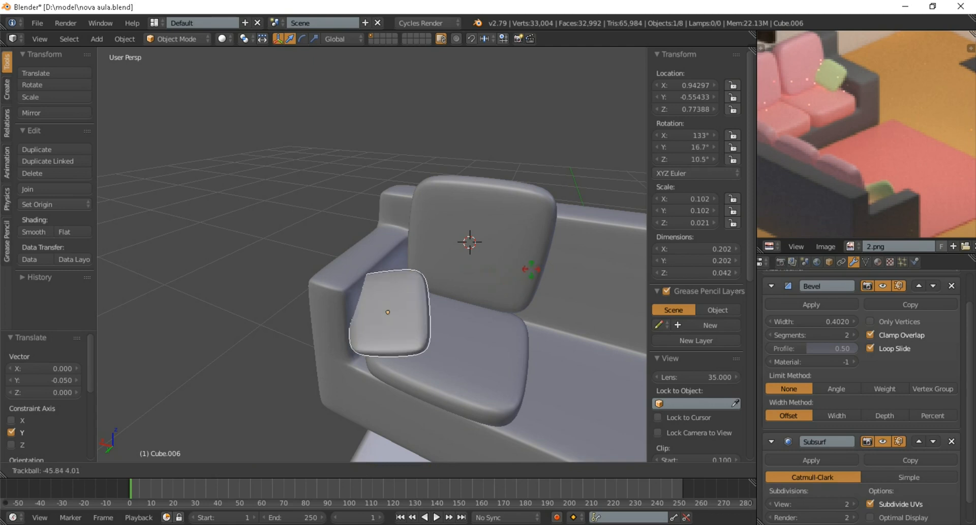
pyautogui.click(577, 285)
# Push the tilted small cushion back along Y to about -0.665, next to the armrest.
pyautogui.moveTo(578, 285); pyautogui.dragTo(605, 335, button='middle')
pyautogui.press('g')
pyautogui.press('y')
pyautogui.press('Return')
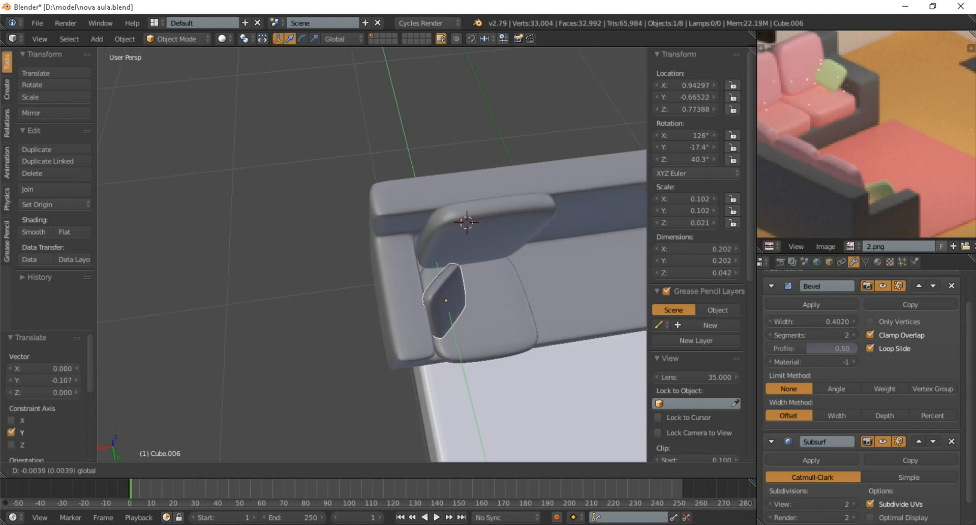
# Check the sofa and room from several angles and examine the rug and armrest area in the reference image.
pyautogui.scroll(-2, 372, 254)
pyautogui.moveTo(371, 254); pyautogui.dragTo(441, 221, button='middle')
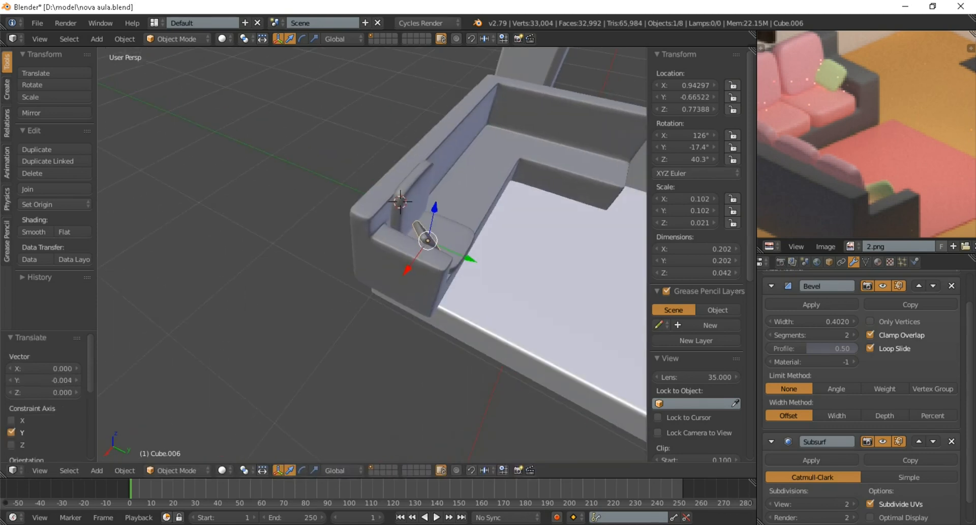
pyautogui.scroll(-3, 372, 254)
pyautogui.moveTo(372, 254); pyautogui.dragTo(341, 284, button='middle')
pyautogui.scroll(-3, 864, 135)
pyautogui.scroll(2, 854, 117)
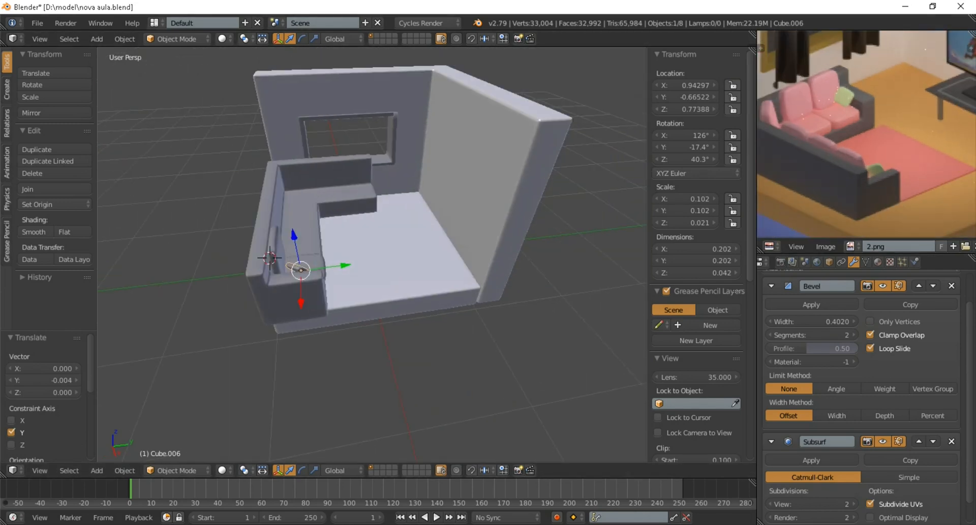
pyautogui.scroll(5, 864, 134)
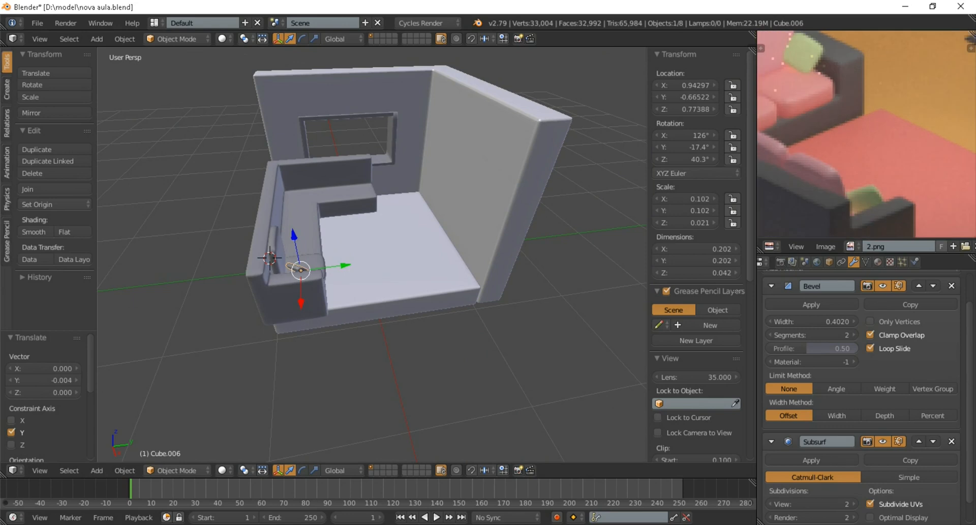
pyautogui.scroll(-1, 866, 134)
pyautogui.moveTo(866, 134); pyautogui.dragTo(845, 167, button='middle')
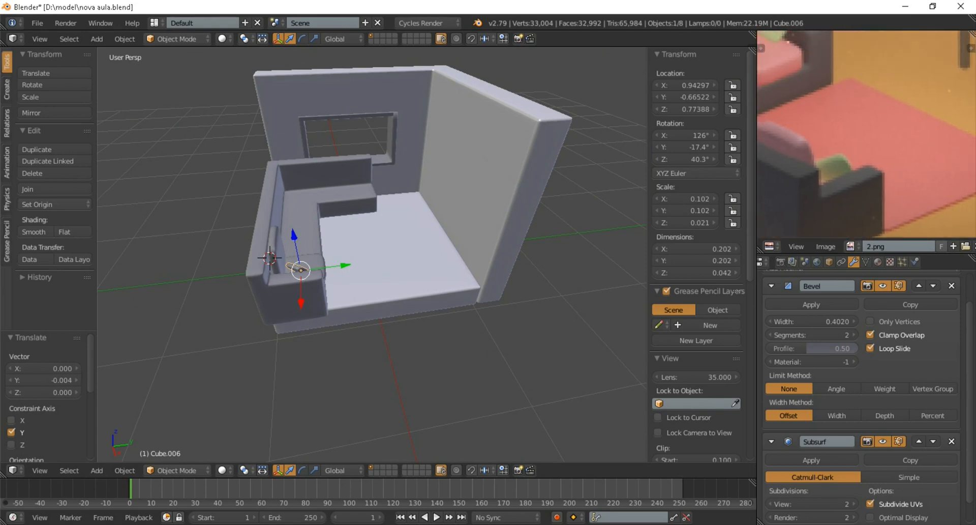
pyautogui.scroll(-3, 371, 254)
pyautogui.scroll(2, 371, 254)
pyautogui.scroll(1, 372, 254)
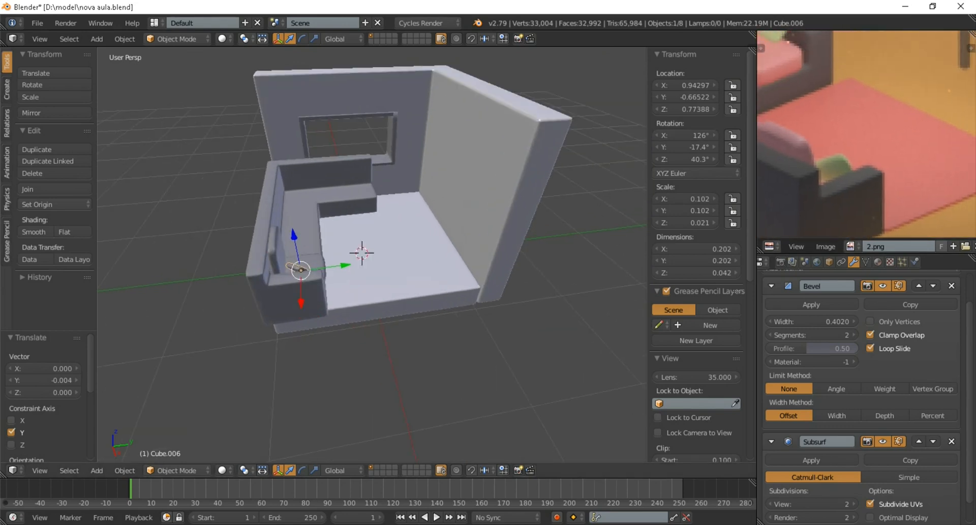
# Add a cube at the 3D cursor on the room floor as the base for the rug.
pyautogui.hotkey('shift', 'a')
pyautogui.click(402, 264)
pyautogui.scroll(-1, 371, 254)
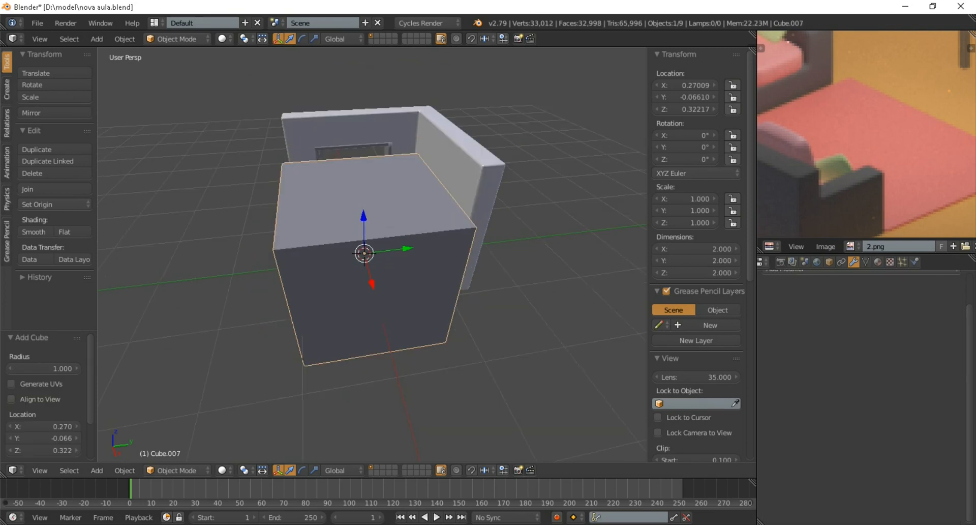
pyautogui.moveTo(372, 254); pyautogui.dragTo(372, 236, button='middle')
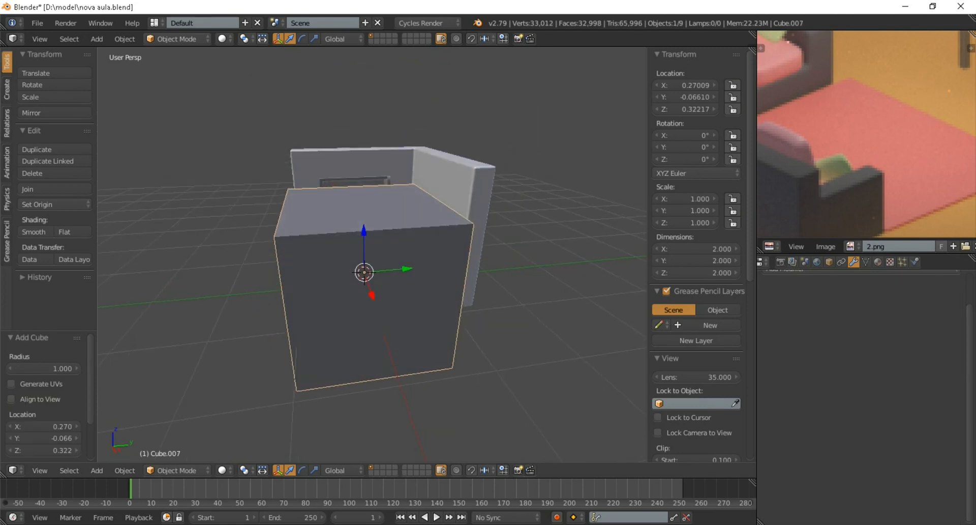
# Flatten the cube to about 0.046 thick along Z and scale it to about 1.004 in X and Y.
pyautogui.press('s')
pyautogui.press('z')
pyautogui.click(364, 301)
pyautogui.press('s')
pyautogui.click(432, 298)
pyautogui.scroll(2, 433, 298)
pyautogui.moveTo(433, 298); pyautogui.dragTo(426, 292, button='middle')
pyautogui.press('s')
pyautogui.press('z')
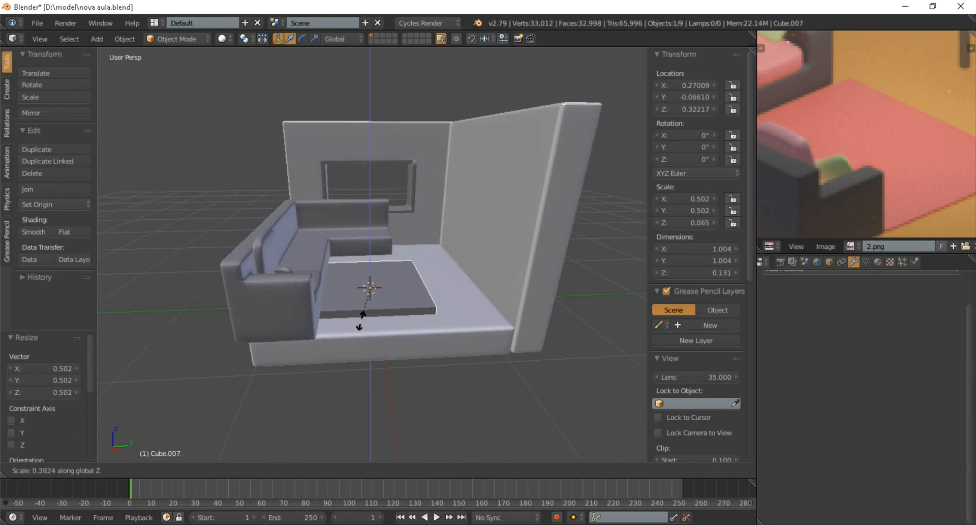
pyautogui.click(363, 316)
# Lower the flat slab along Z to about 0.318 onto the floor and shift it along Y.
pyautogui.moveTo(370, 248)
pyautogui.mouseDown()
pyautogui.moveTo(370, 239)
pyautogui.moveTo(370, 255)
pyautogui.mouseUp()
pyautogui.moveTo(370, 255); pyautogui.dragTo(411, 267, button='middle')
pyautogui.scroll(1, 411, 267)
pyautogui.moveTo(426, 270); pyautogui.dragTo(425, 258)
pyautogui.moveTo(469, 311); pyautogui.dragTo(481, 314)
# Scale the rug to about 0.725 wide along Y and move it to about -0.131 along Y, beside the sofa.
pyautogui.press('s')
pyautogui.press('y')
pyautogui.click(516, 313)
pyautogui.click(582, 331)
pyautogui.moveTo(582, 330); pyautogui.dragTo(549, 339, button='middle')
# Stretch the rug along X to a length of about 1.442.
pyautogui.press('s')
pyautogui.press('x')
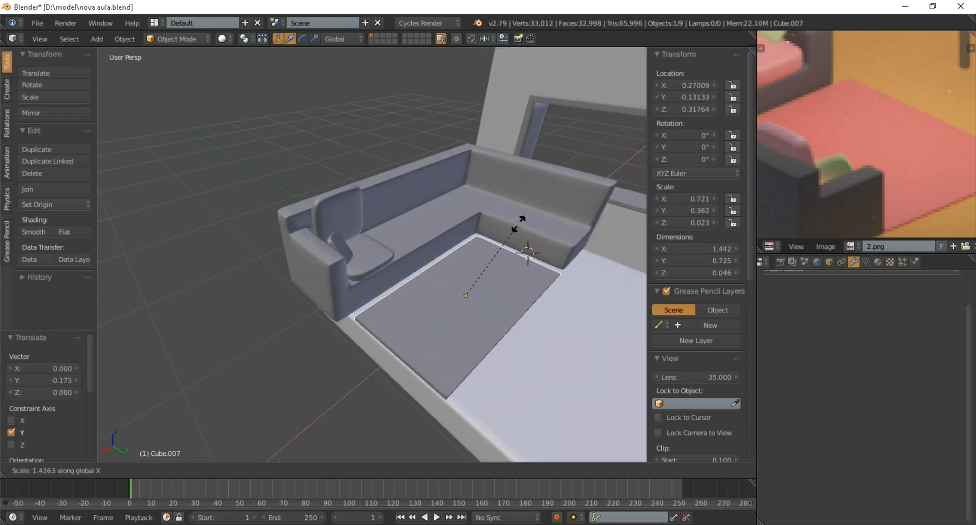
pyautogui.press('Return')
pyautogui.scroll(-4, 470, 249)
pyautogui.moveTo(470, 249); pyautogui.dragTo(517, 240, button='middle')
# Save the scene over the existing file nova aula.blend.
pyautogui.hotkey('ctrl', 's')
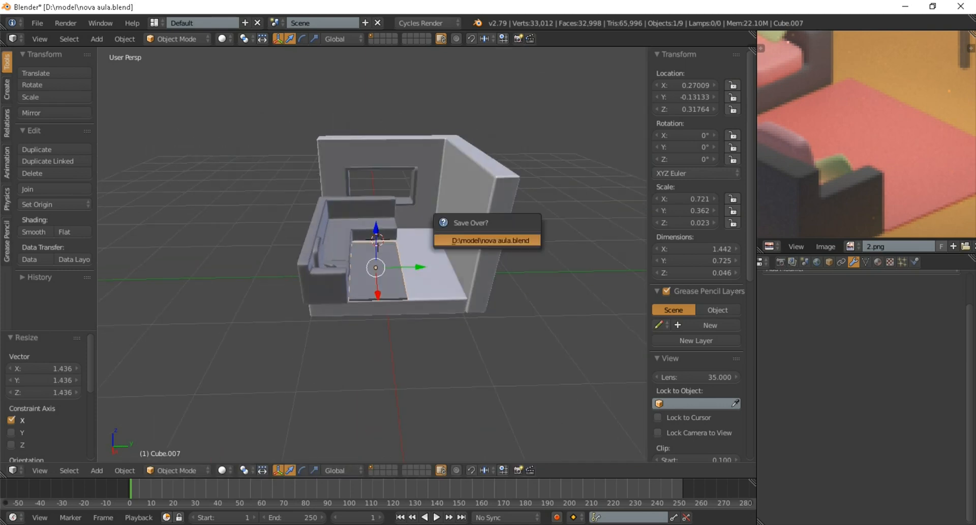
pyautogui.press('Return')
pyautogui.hotkey('ctrl', 's')
pyautogui.press('Return')
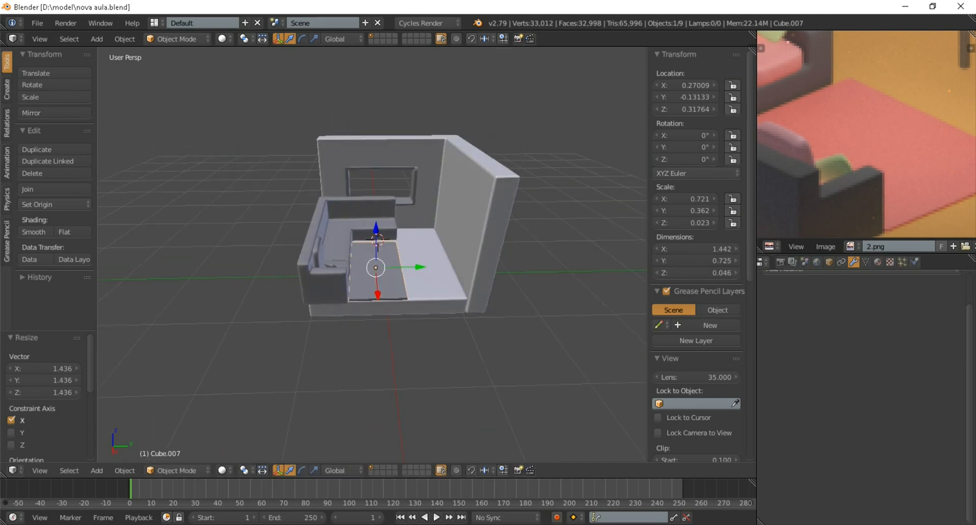
# Look through the camera and compare the room with the reference's sofa cushions, curtains, TV table and floor lamp.
pyautogui.scroll(-2, 394, 225)
pyautogui.press('KP_0')
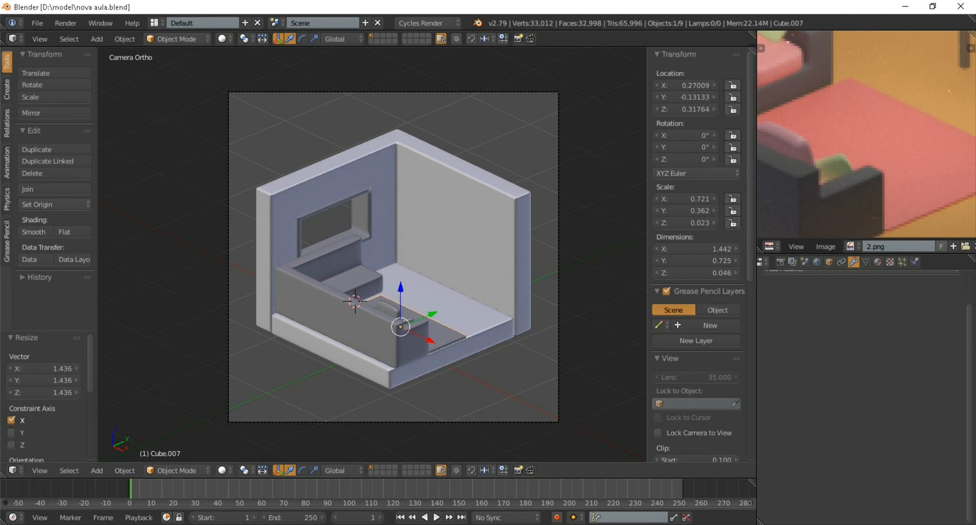
pyautogui.scroll(-4, 867, 134)
pyautogui.scroll(3, 866, 134)
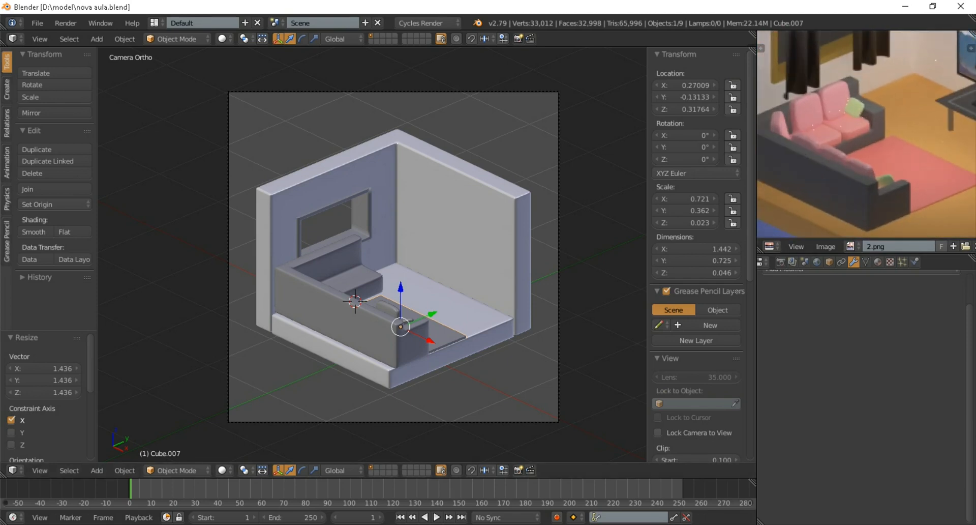
pyautogui.scroll(-2, 866, 134)
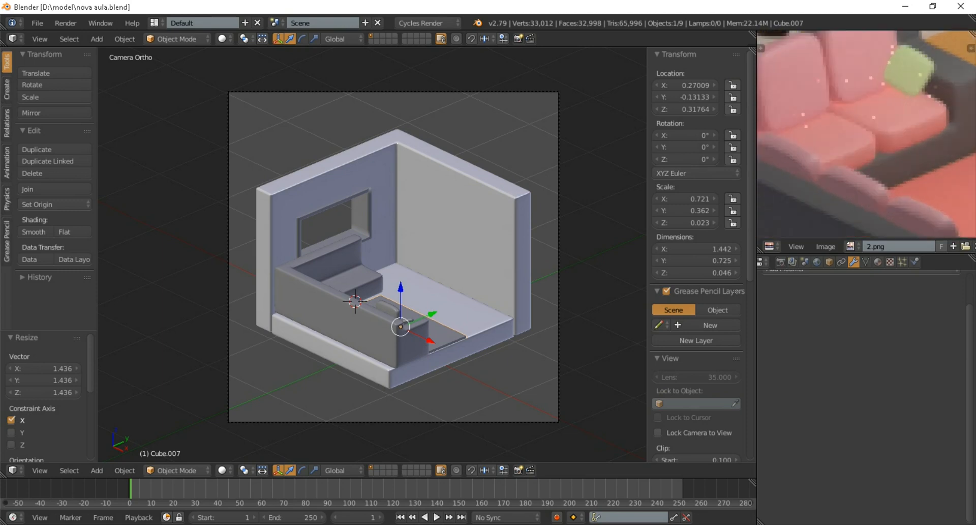
pyautogui.scroll(-1, 866, 134)
pyautogui.scroll(4, 867, 134)
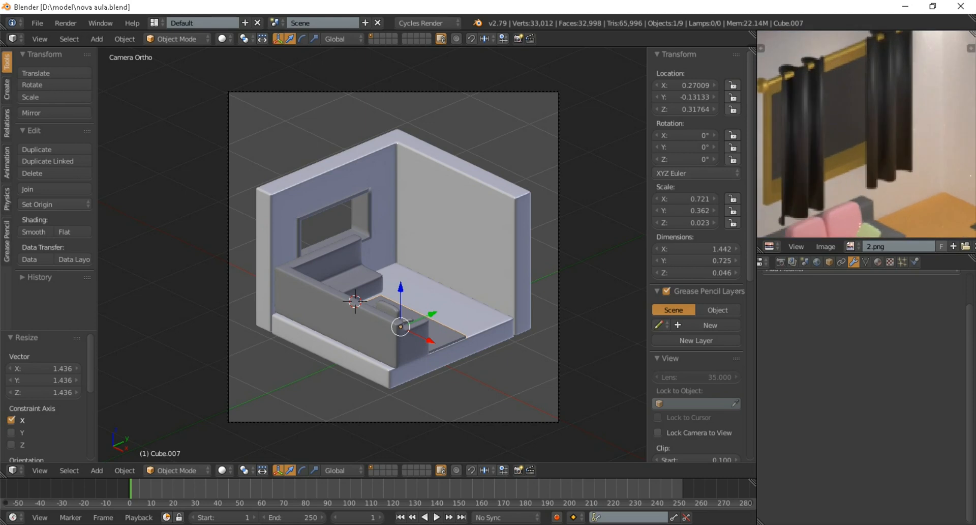
pyautogui.scroll(-3, 867, 134)
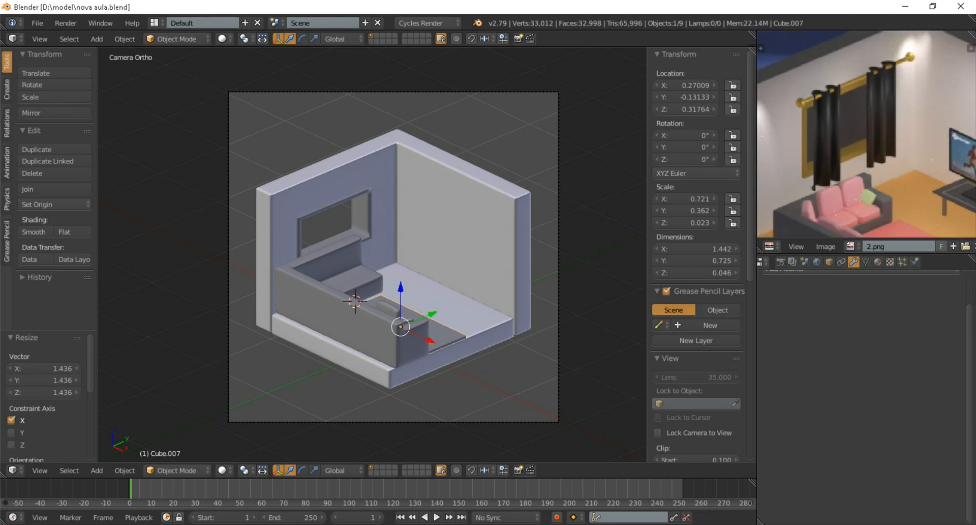
pyautogui.moveTo(926, 163); pyautogui.dragTo(814, 110, button='middle')
pyautogui.scroll(2, 866, 134)
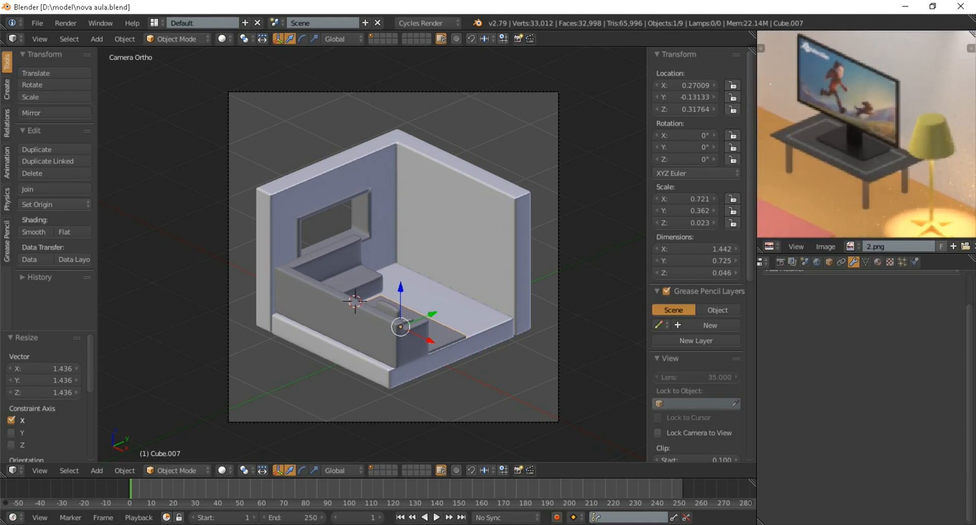
pyautogui.moveTo(935, 164); pyautogui.dragTo(878, 93, button='middle')
pyautogui.scroll(1, 878, 93)
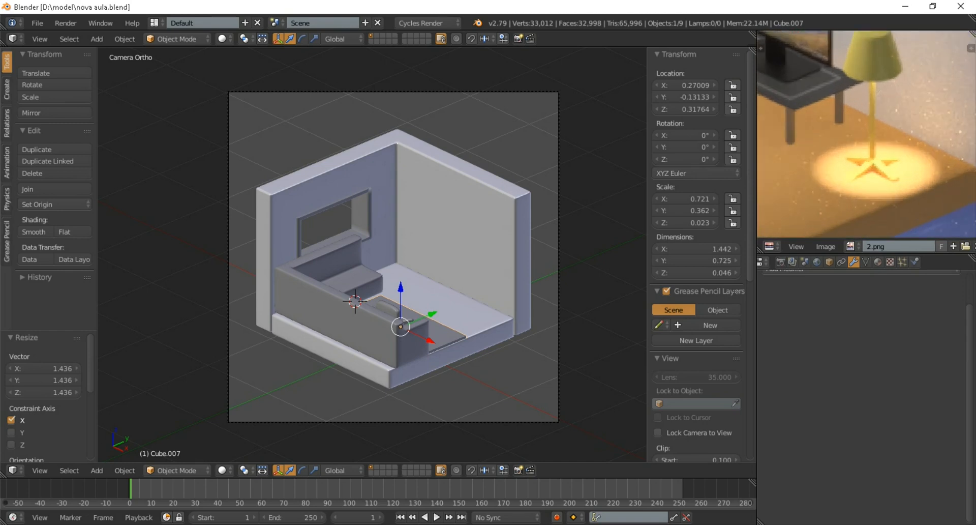
pyautogui.scroll(-6, 867, 135)
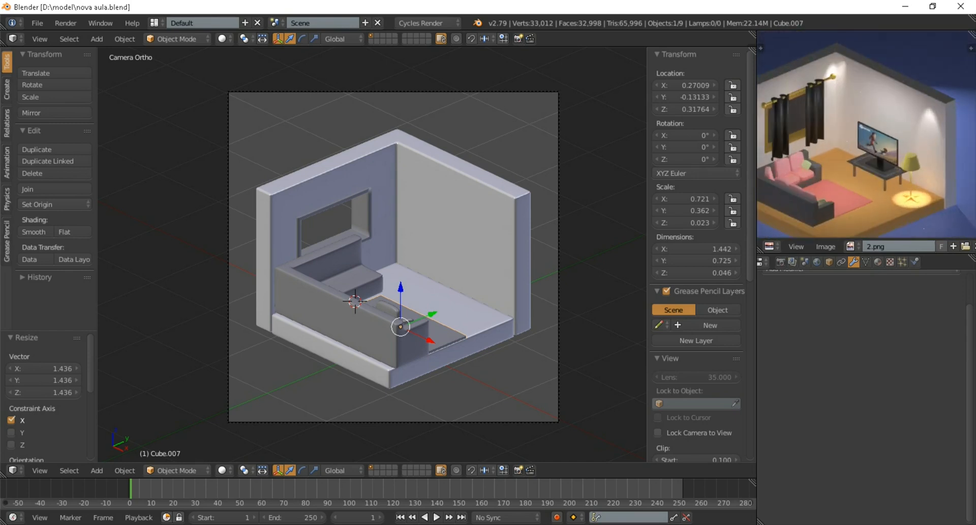
pyautogui.scroll(-3, 866, 134)
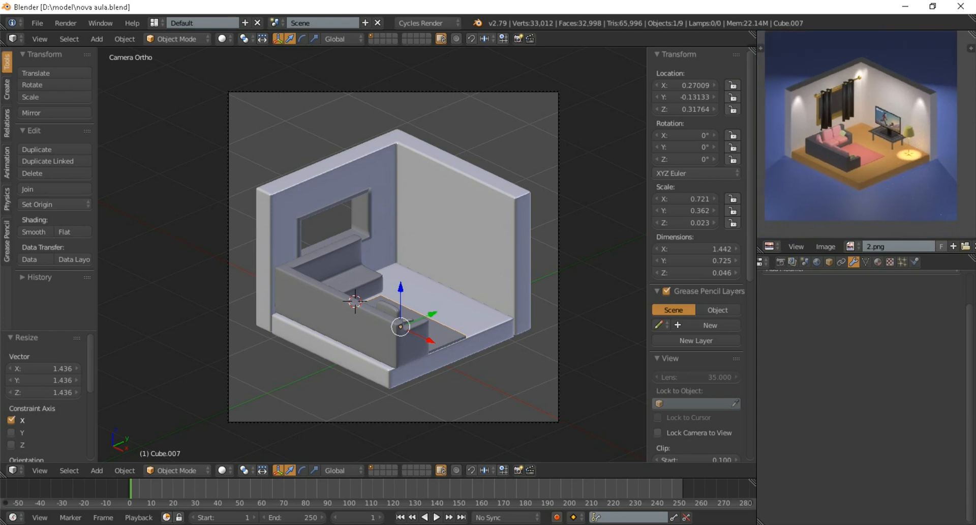